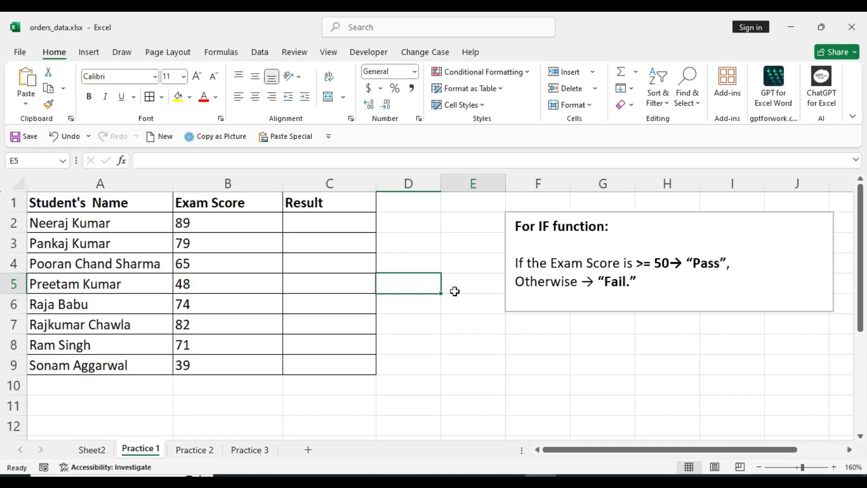
click(58, 241)
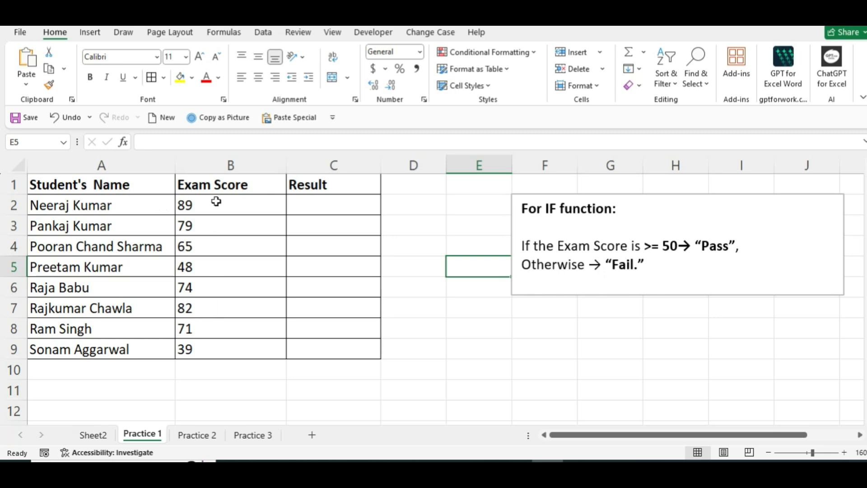
click(224, 164)
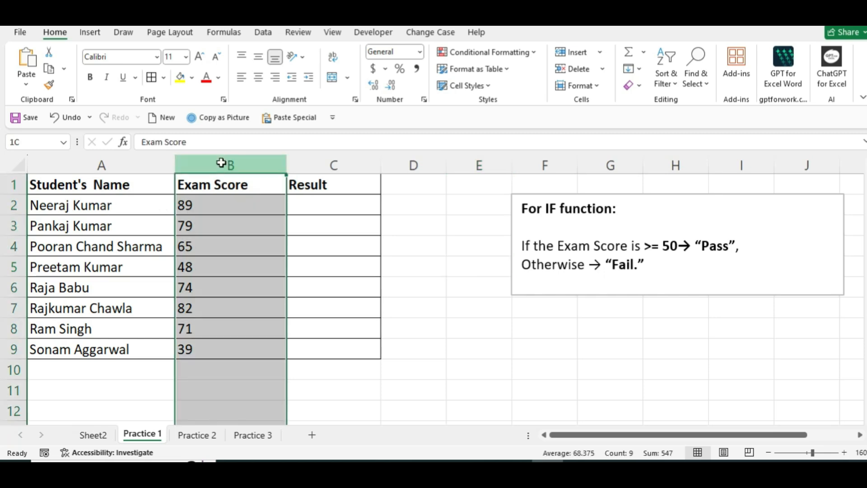
click(117, 164)
click(323, 161)
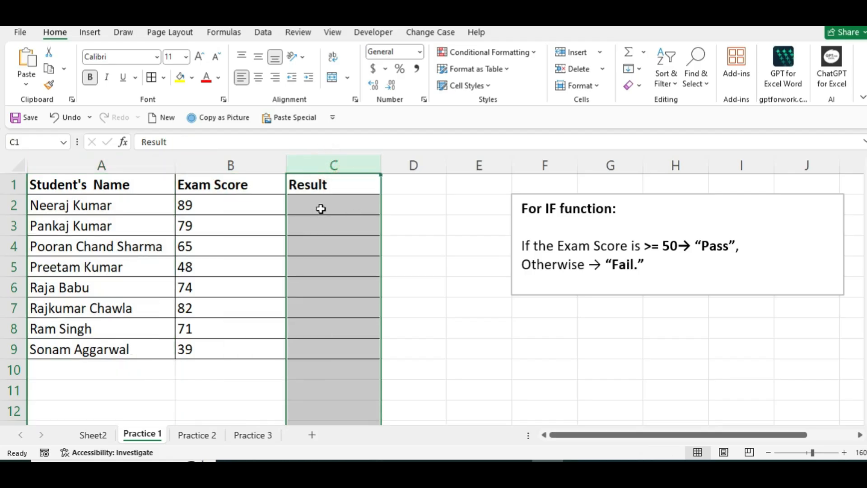
Start an IF formula in C2 with the logical test B2>=50
click(321, 209)
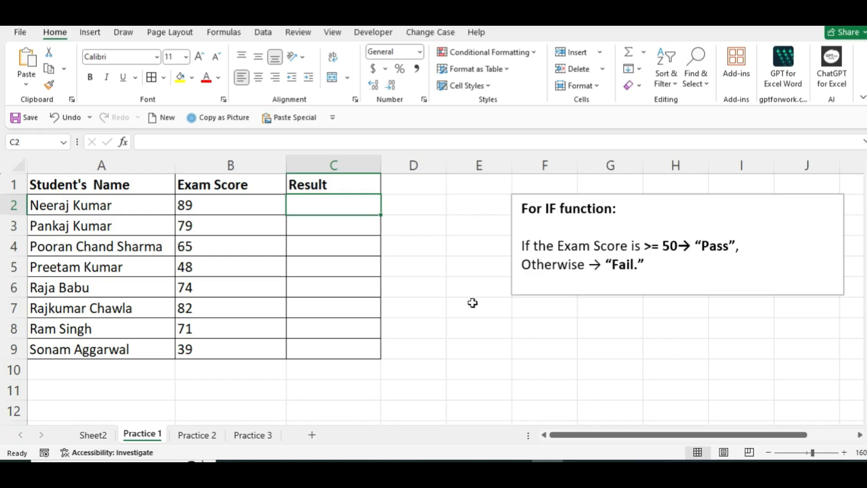
text(=)
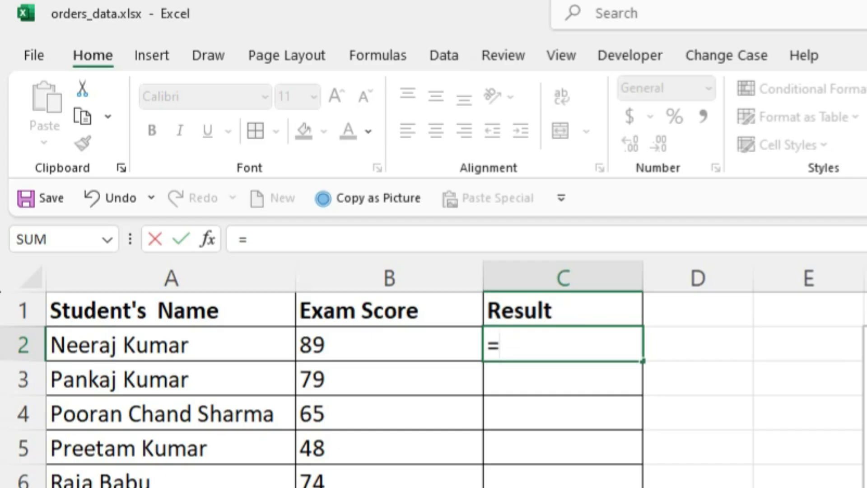
text(if)
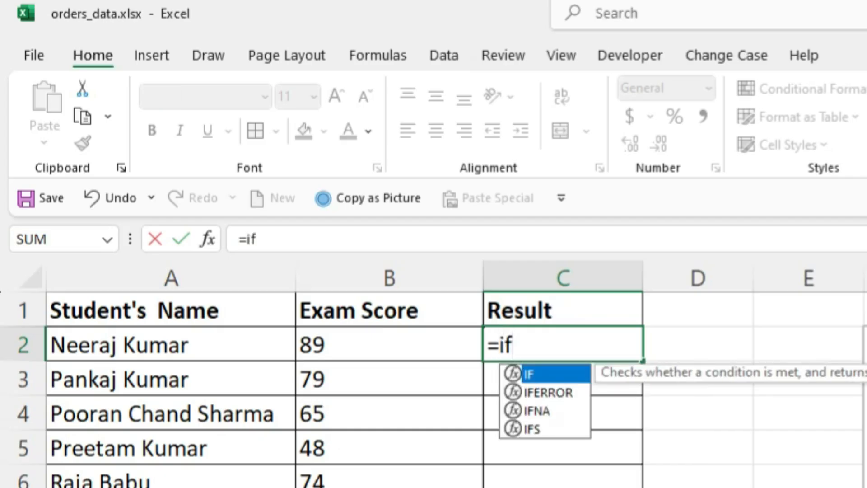
key(Tab)
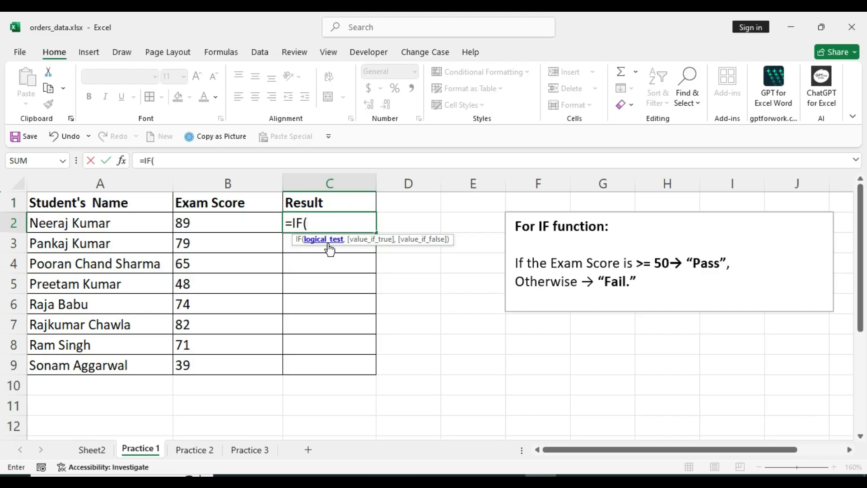
click(229, 223)
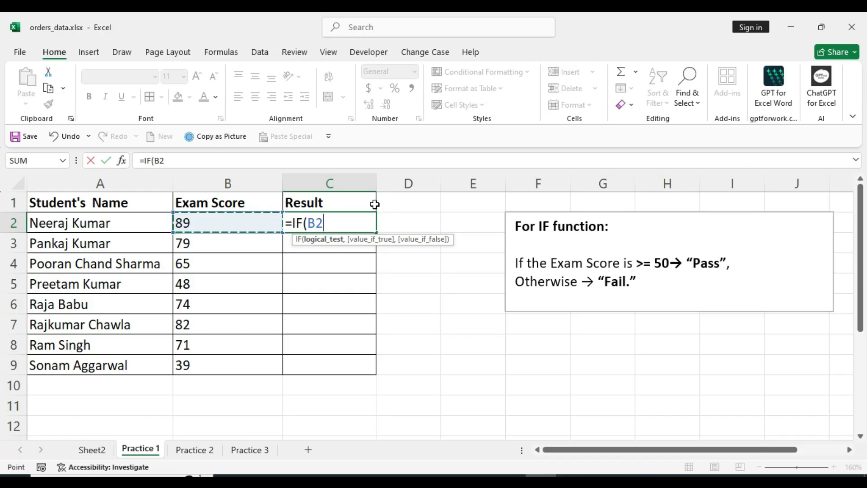
text(>)
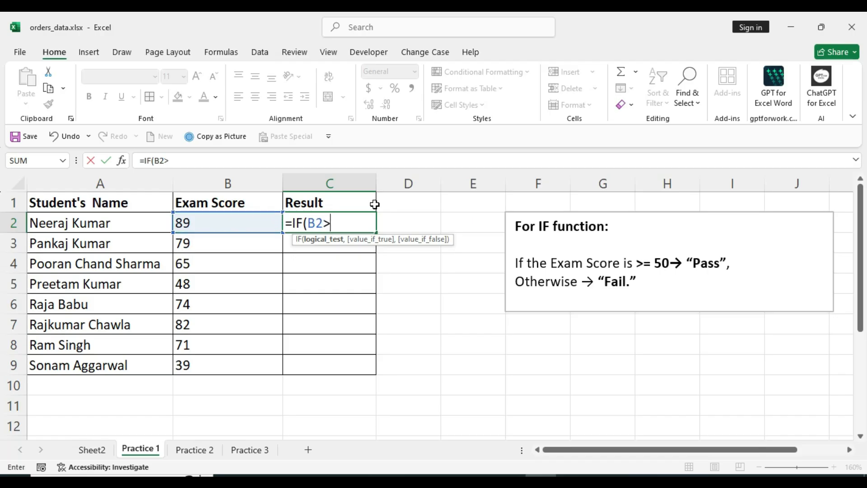
text(=)
text(50)
text(,)
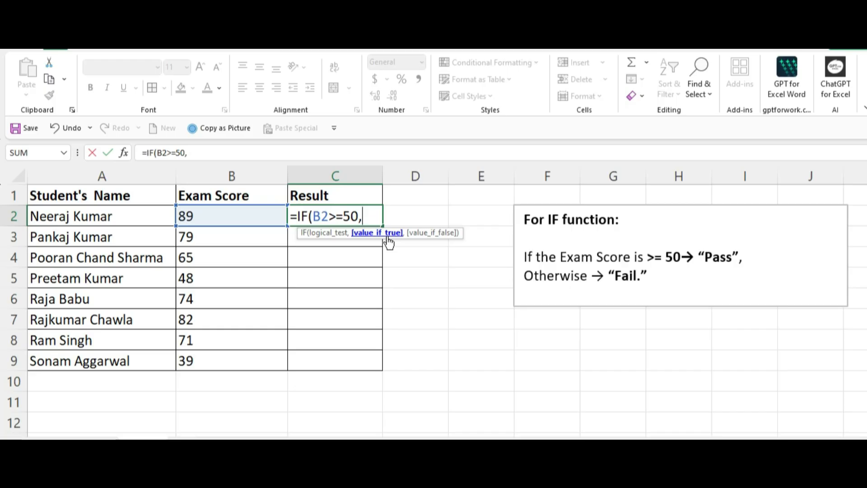
Complete the C2 formula with "Pass" as the value if true and "Fail" as the value if false
text(")
text(Pass)
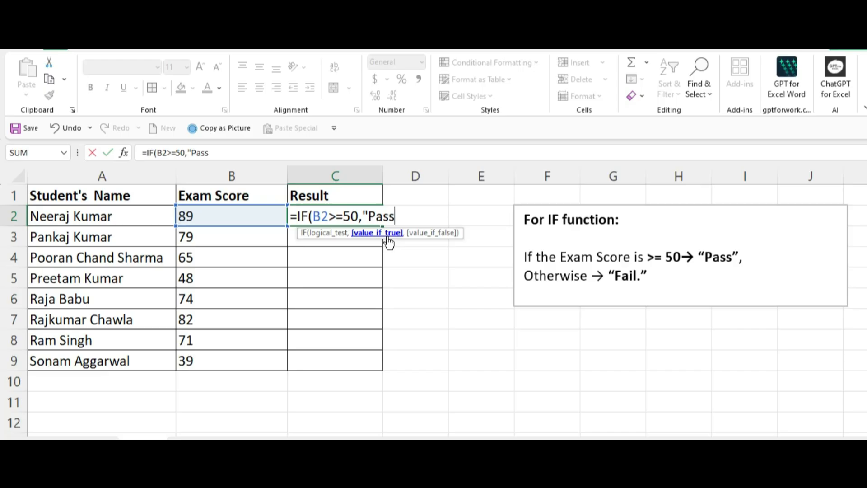
text(")
text(,)
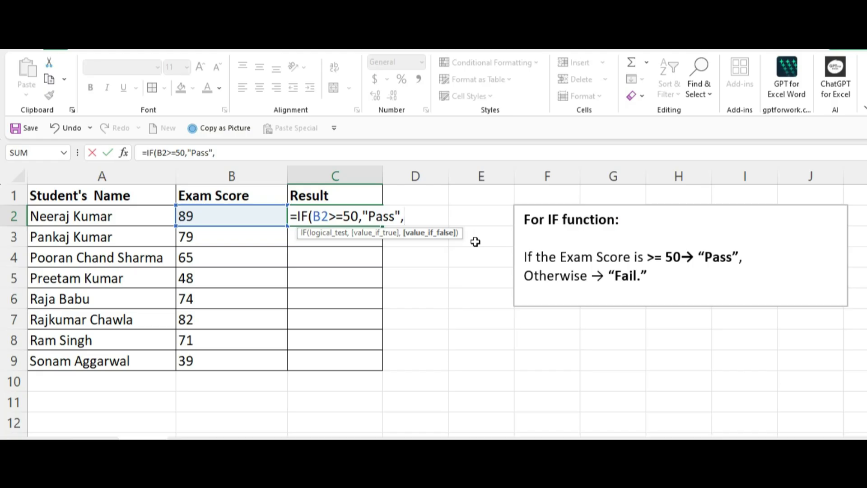
text("Fail)
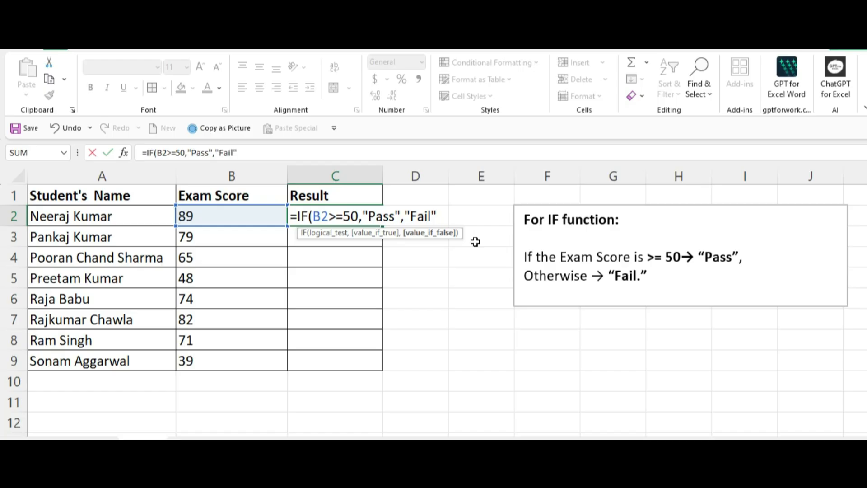
key(Return)
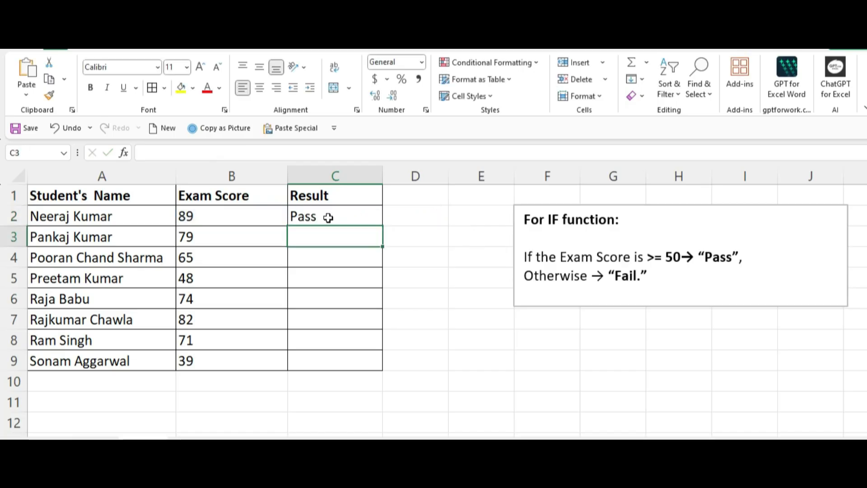
Fill the C2 formula down the Result column to C9 and check the scores and results in rows 5 and 9
click(351, 217)
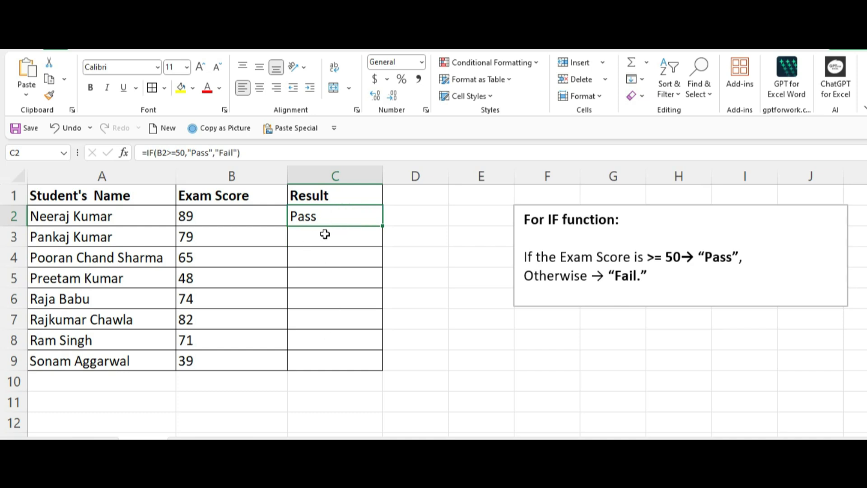
double_click(383, 225)
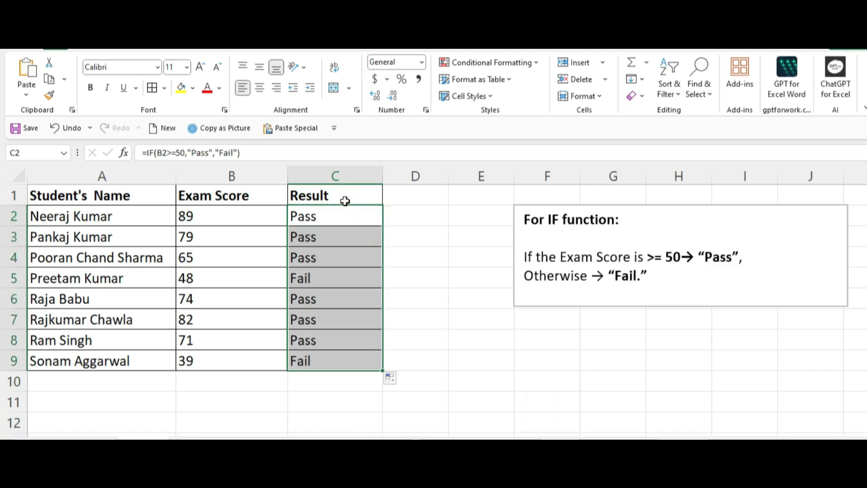
click(318, 279)
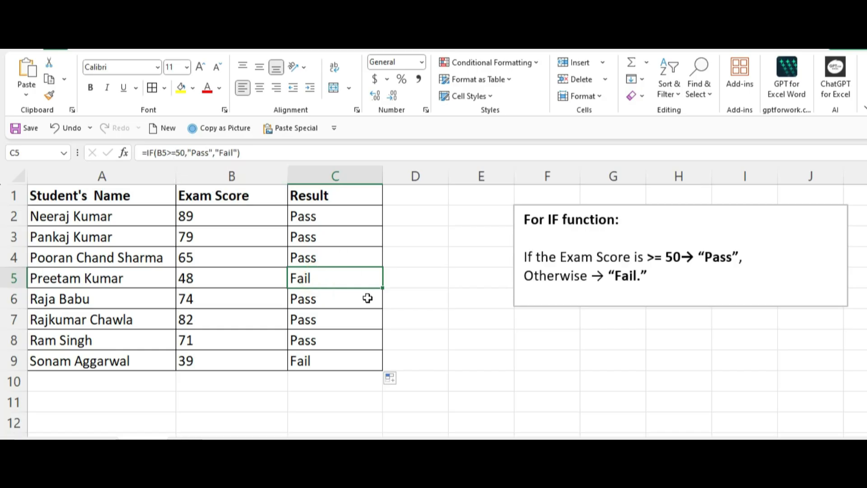
click(209, 278)
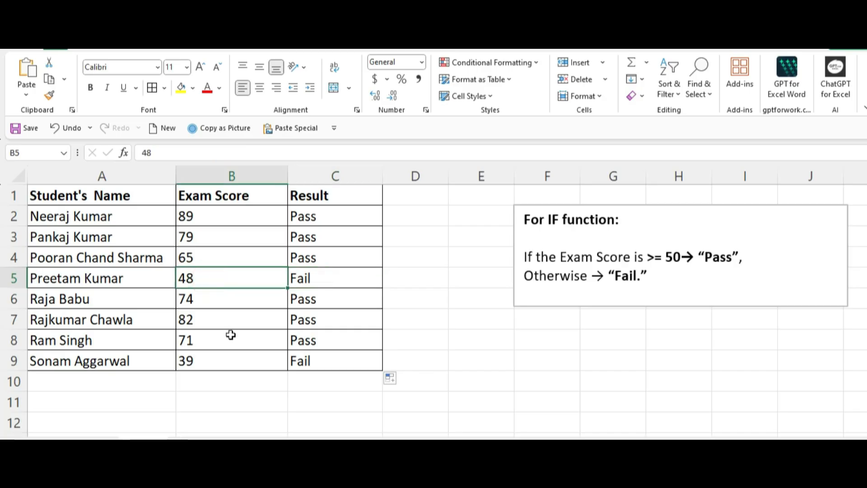
click(226, 361)
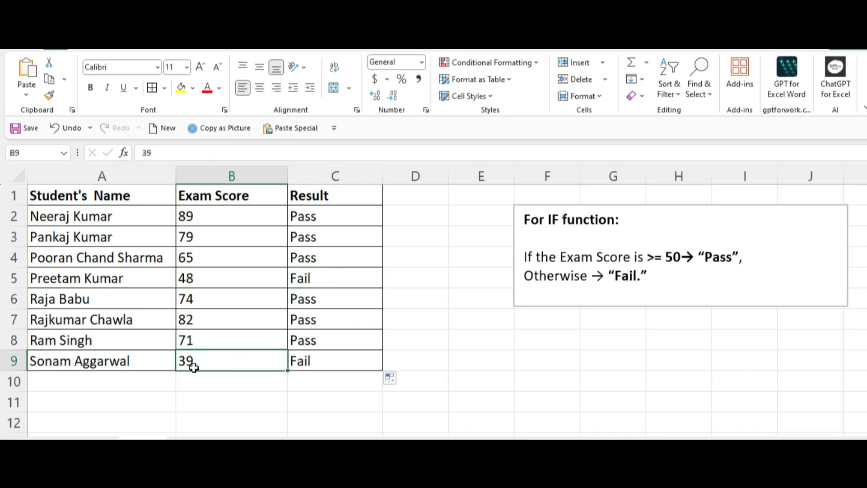
click(312, 363)
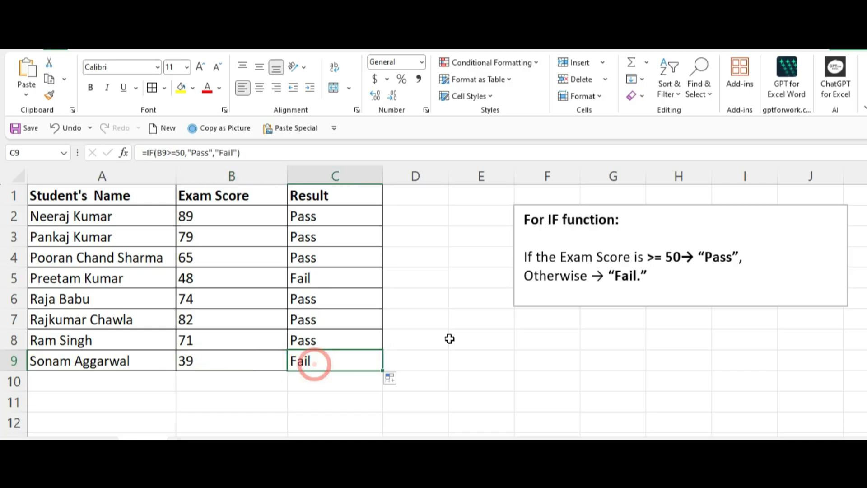
Set the exam score in B7 to 49 to test the Result formula
click(228, 319)
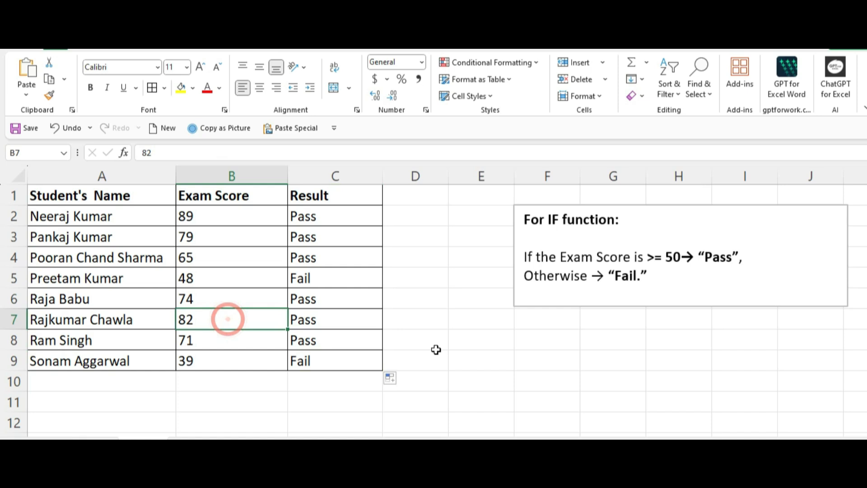
text(49)
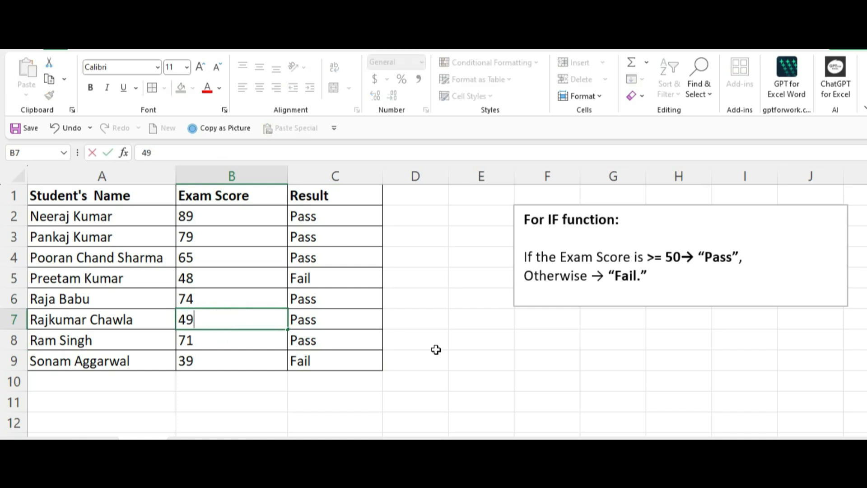
key(Return)
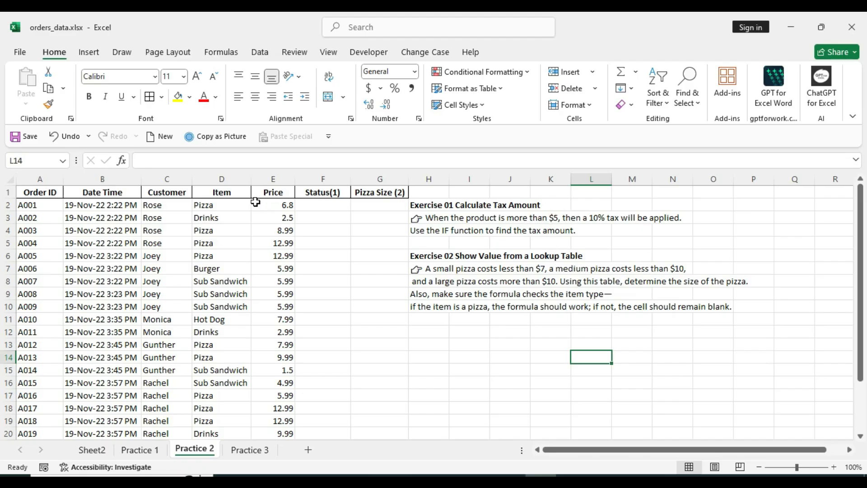
On the Practice 2 sheet, start an IF formula in F2 with the logical test E2>=5
click(278, 205)
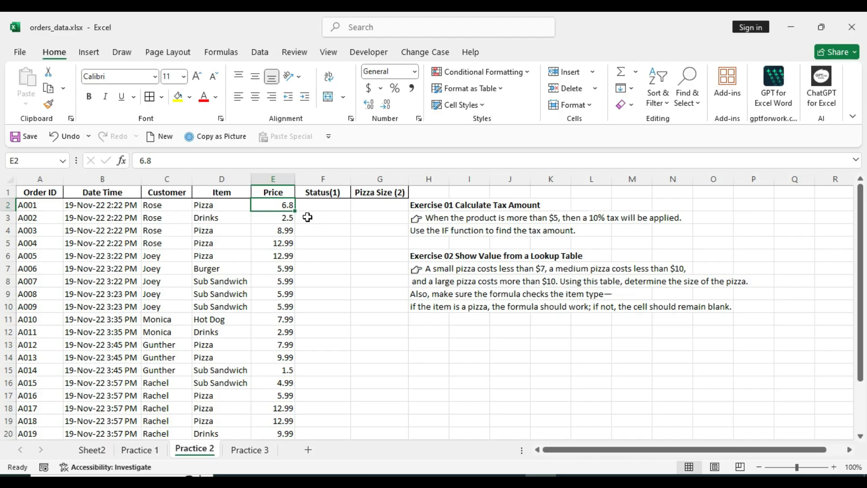
click(326, 205)
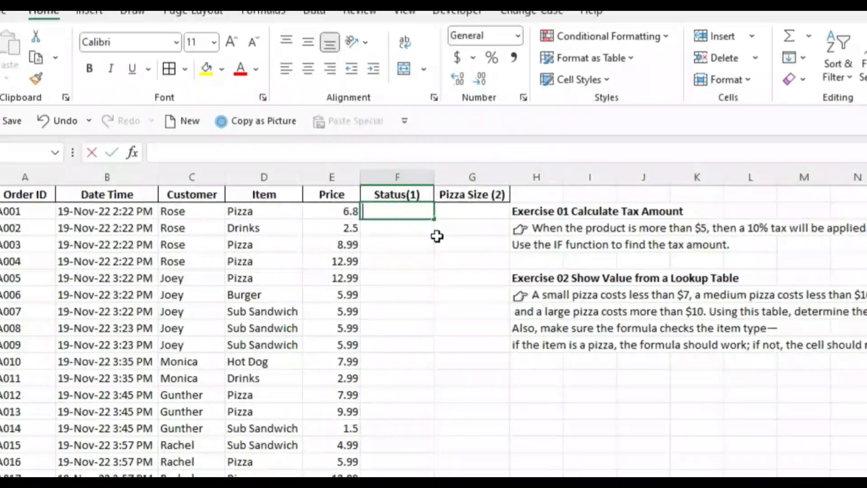
text(=)
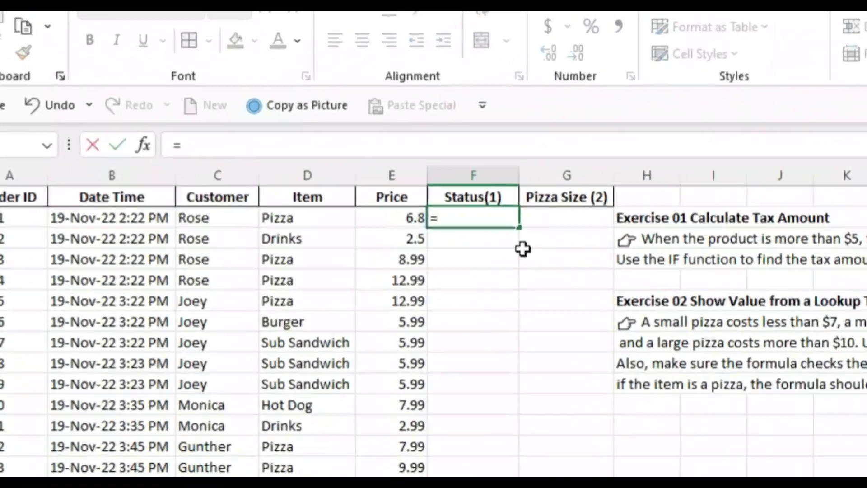
text(if)
key(Tab)
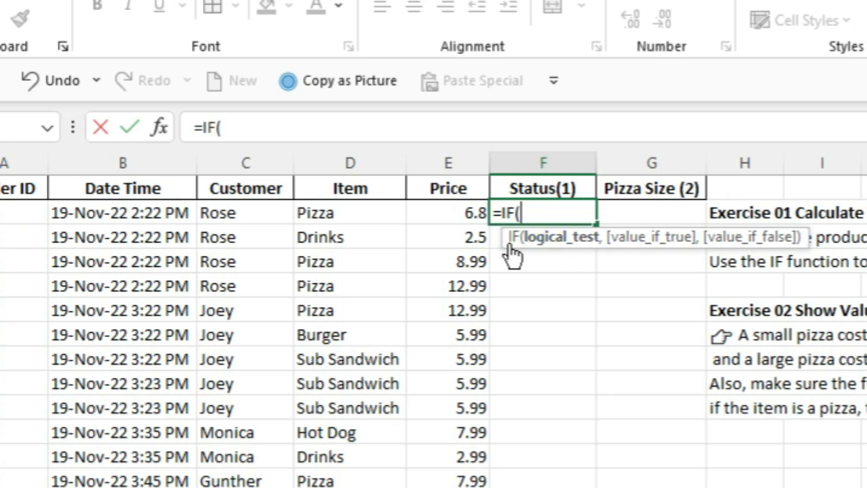
click(453, 213)
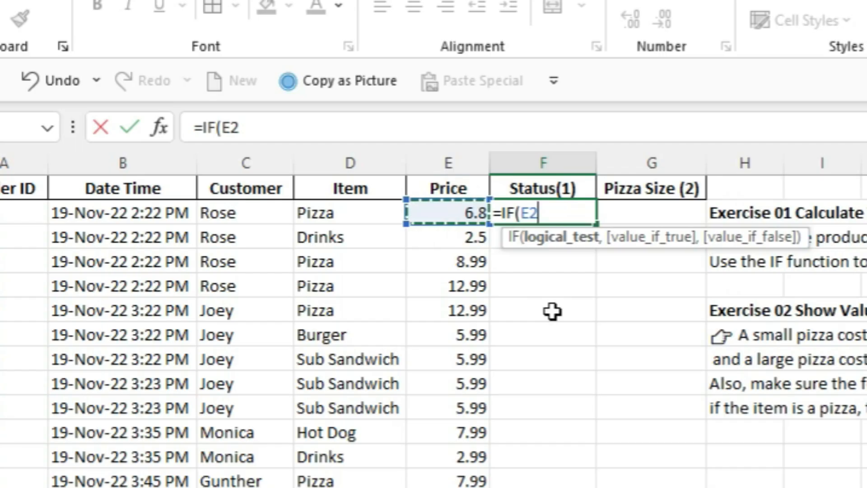
text(>=)
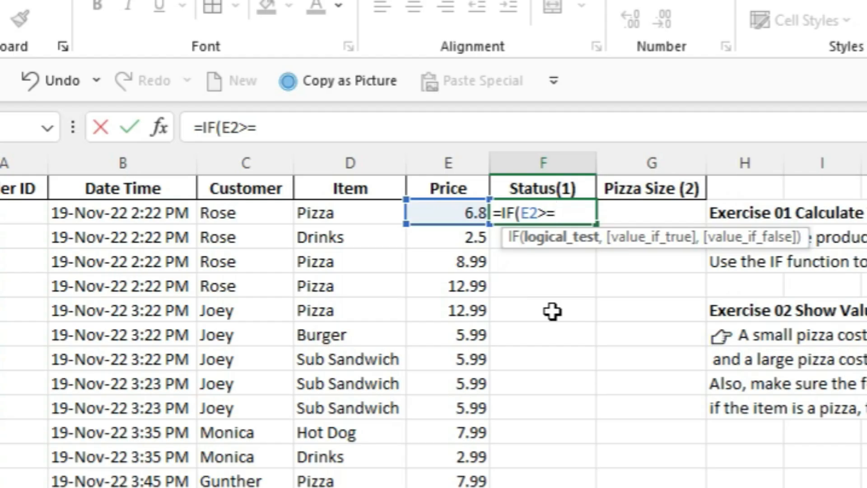
text(5)
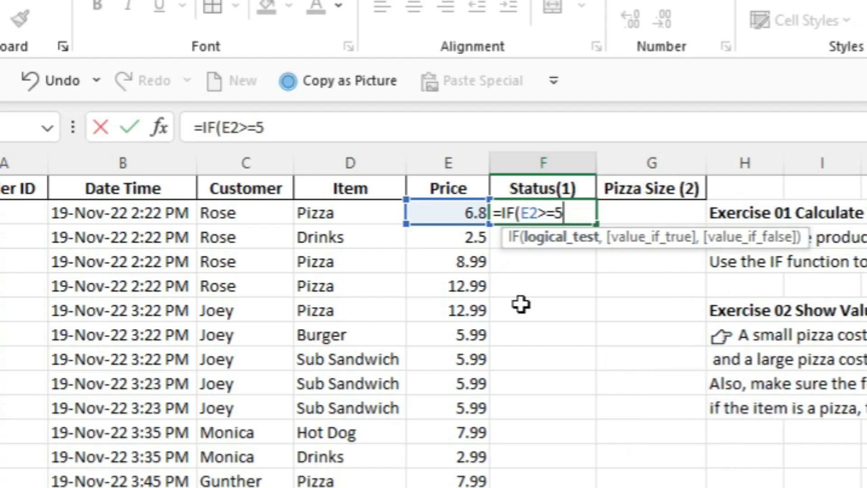
text(,)
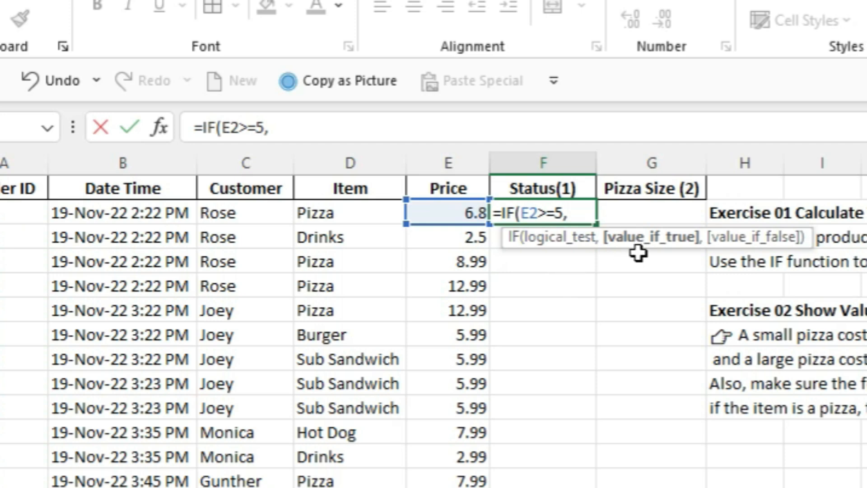
Add E2+10% as the value if true in the F2 formula and begin the value-if-false argument
click(448, 212)
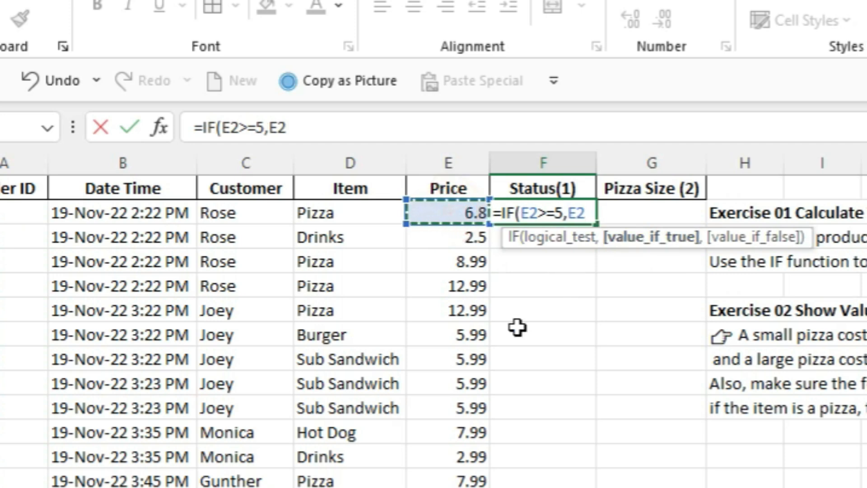
text(+)
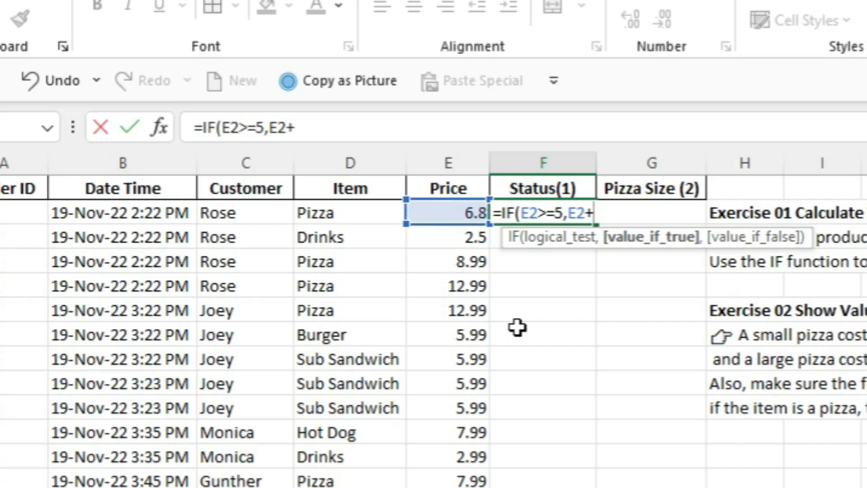
text(10%)
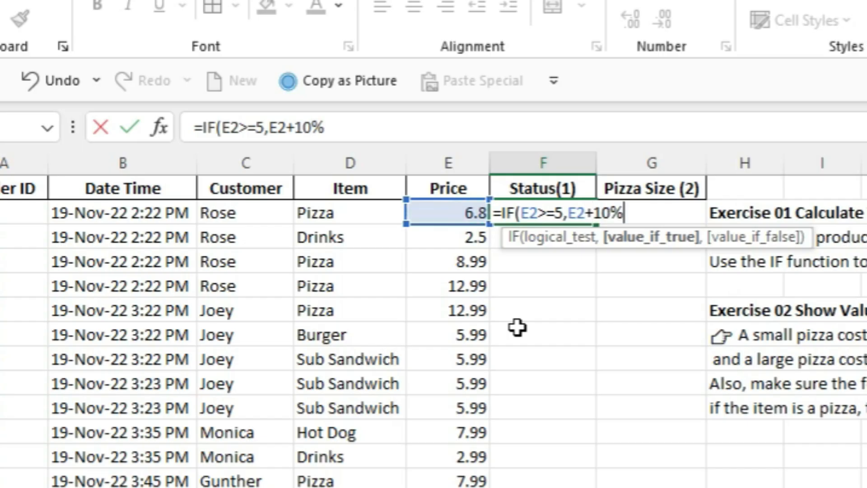
text(,)
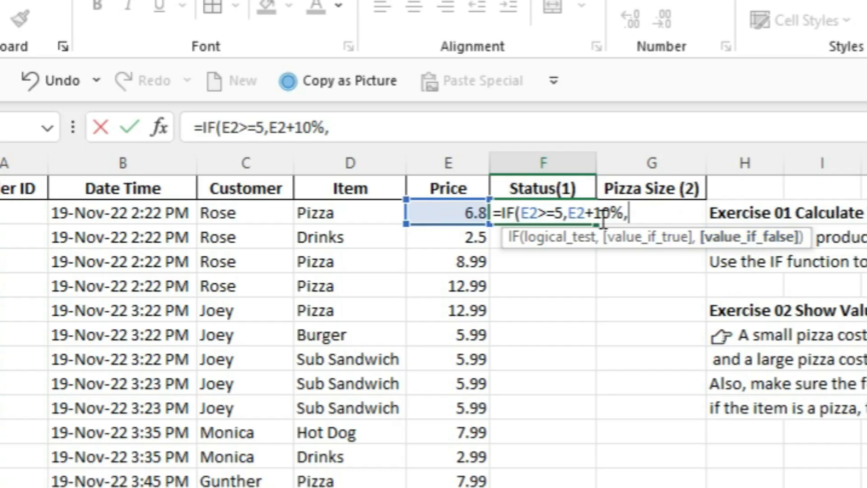
Complete the F2 IF formula with E2 as the value if false and enter it
click(455, 213)
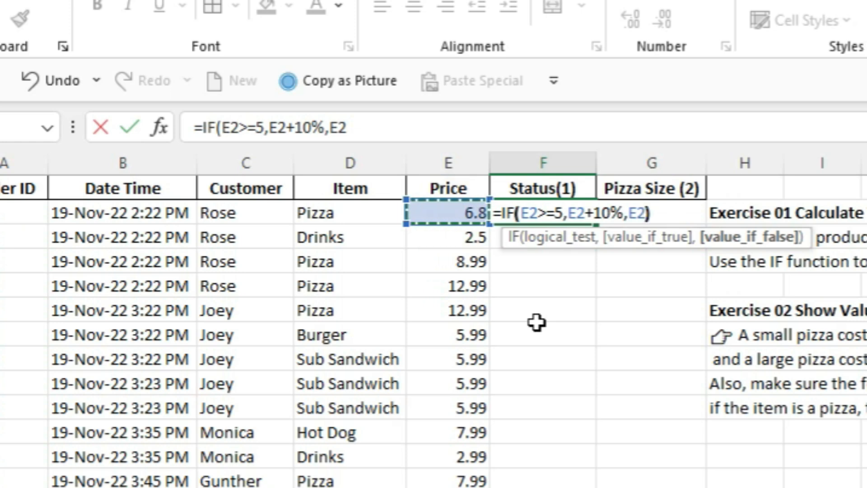
text())
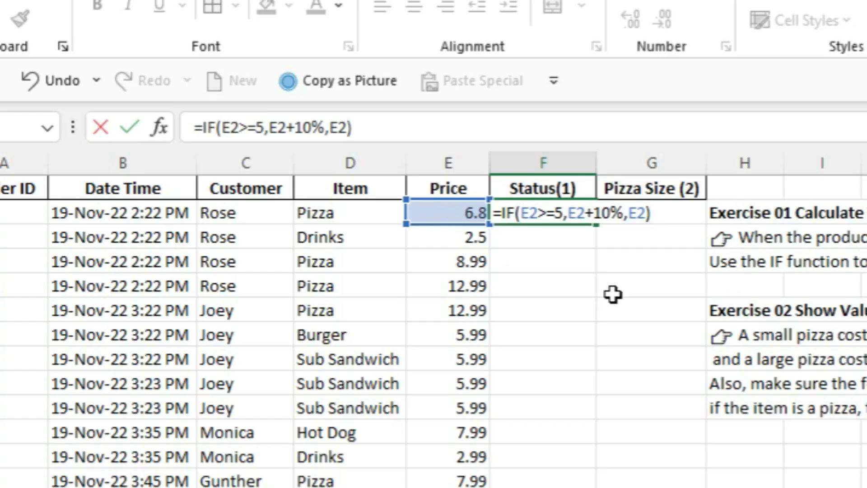
key(Return)
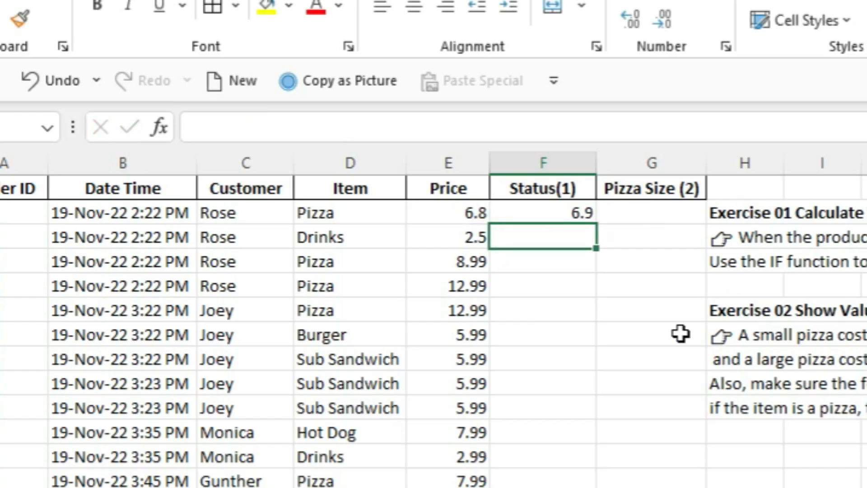
Compare the F2 result with the price in E2 and fill the F2 formula down the Status(1) column
click(542, 217)
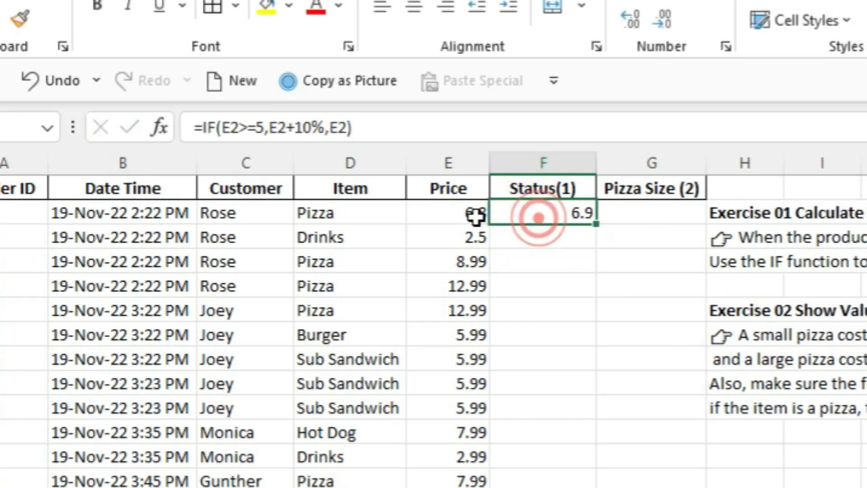
click(473, 214)
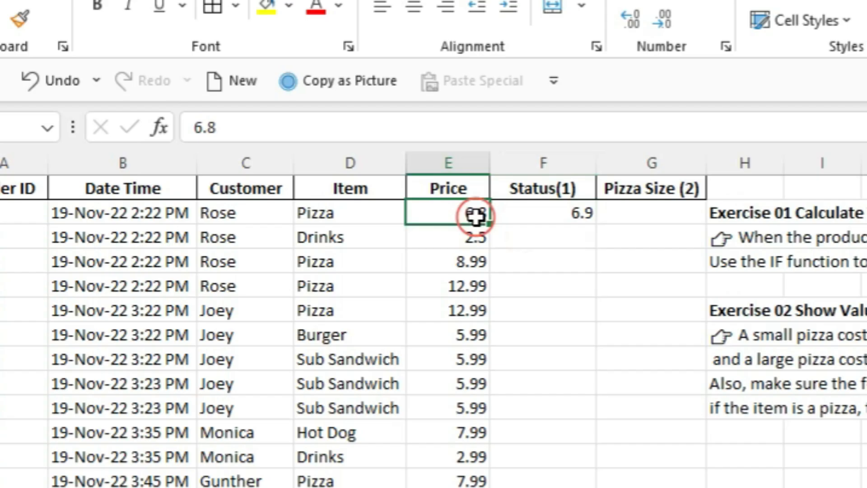
click(554, 218)
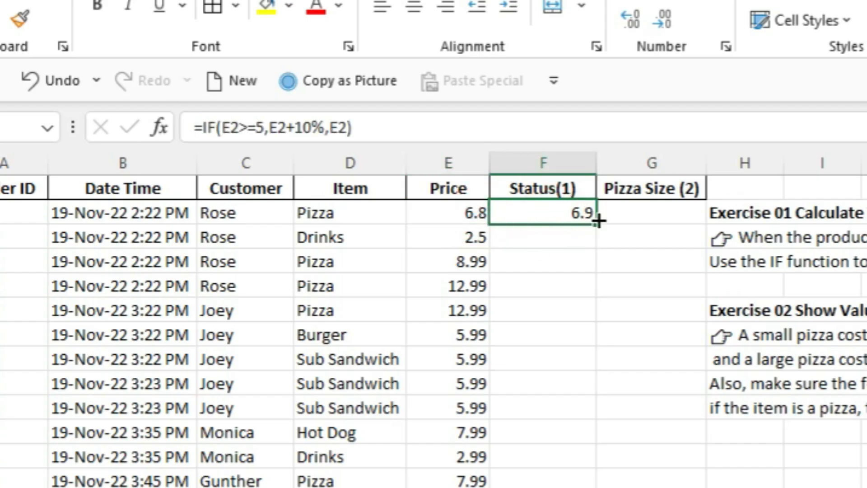
double_click(595, 225)
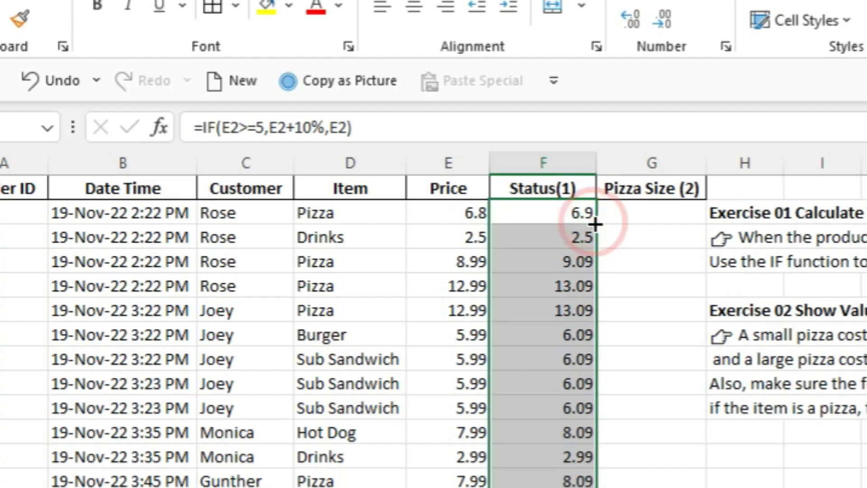
Compare the prices with the Status(1) results in rows 3 to 6 and inspect the copied formulas
click(653, 255)
drag(466, 236, 548, 240)
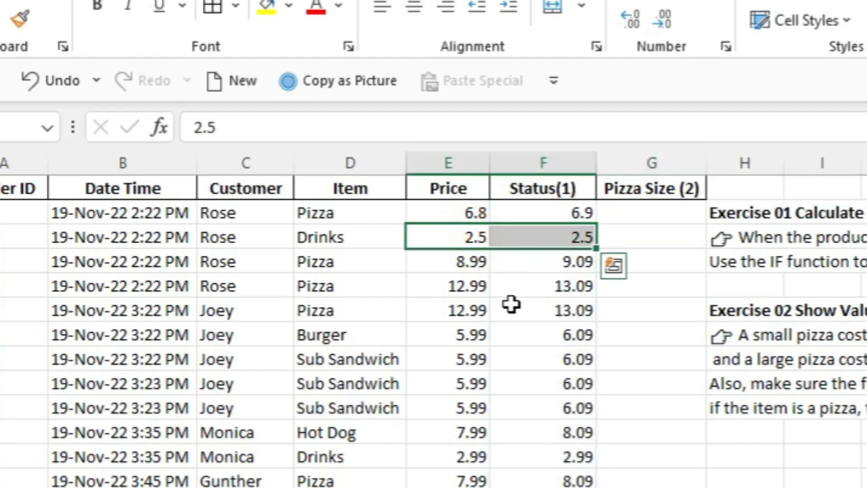
click(578, 239)
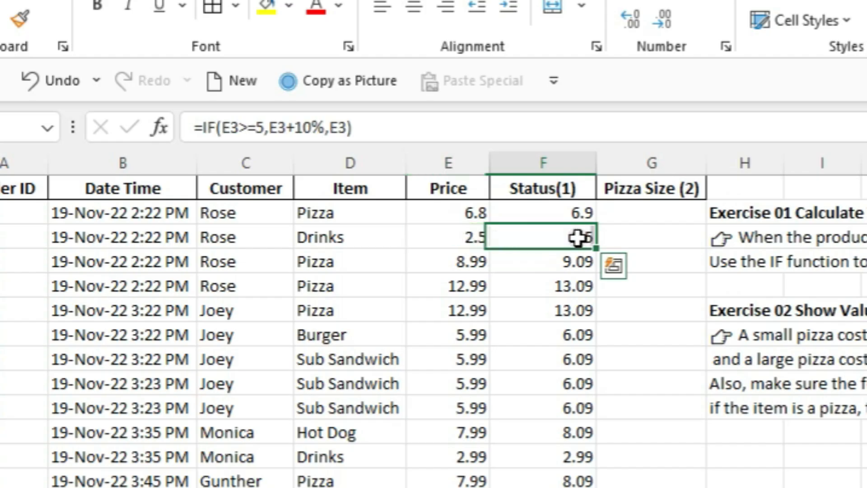
drag(457, 261, 533, 261)
drag(449, 284, 580, 306)
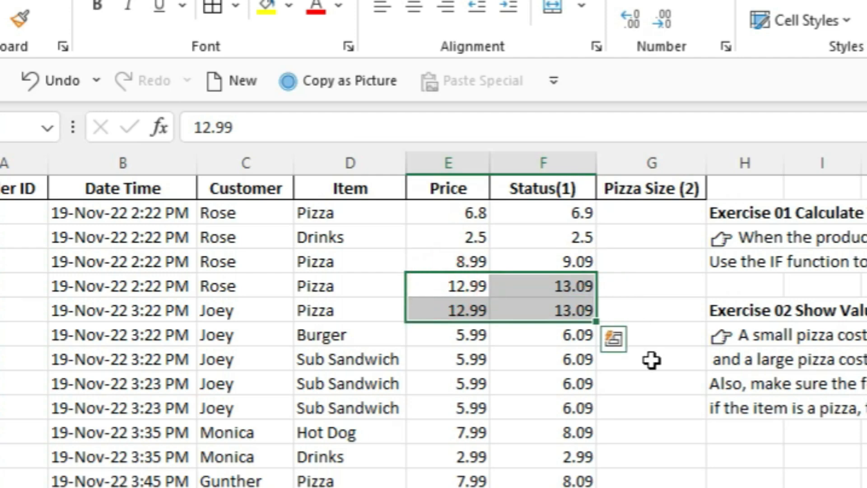
click(542, 285)
click(521, 345)
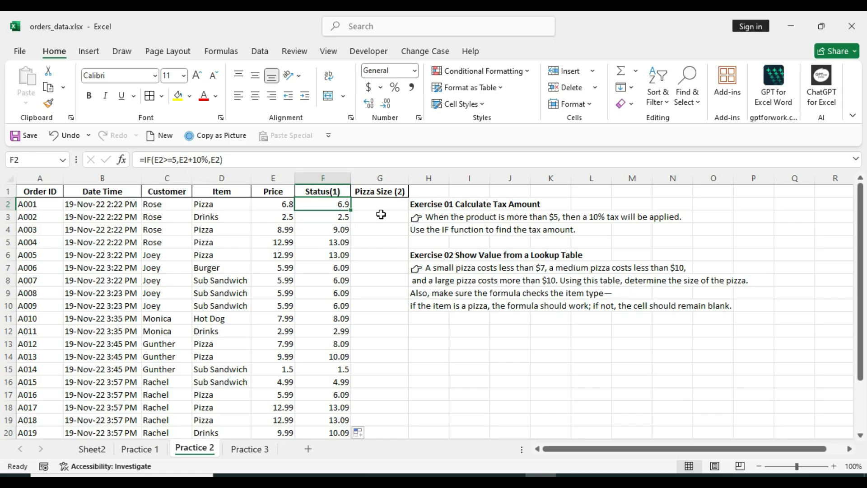
Read the Exercise 02 pizza size rules and check the first order's price in E2 and item in D2
click(438, 344)
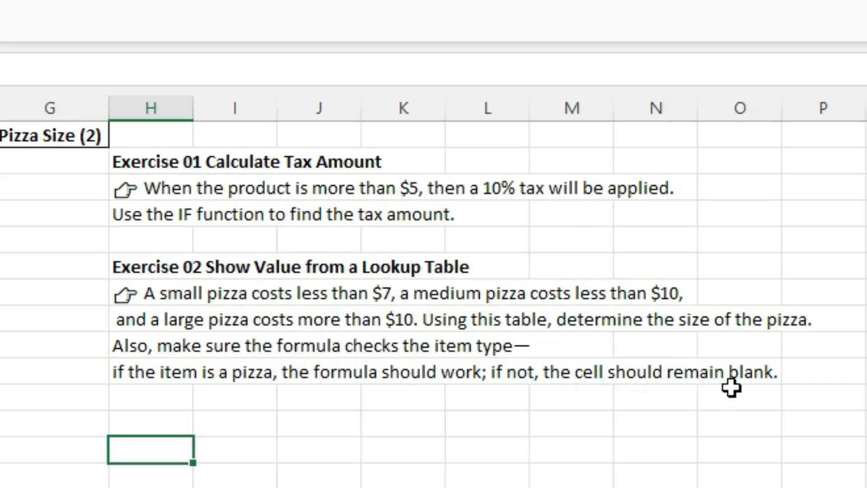
click(274, 204)
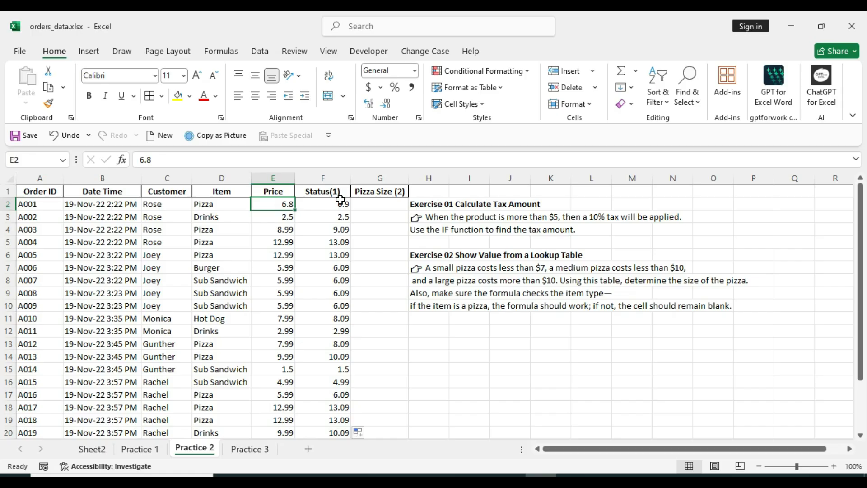
click(368, 202)
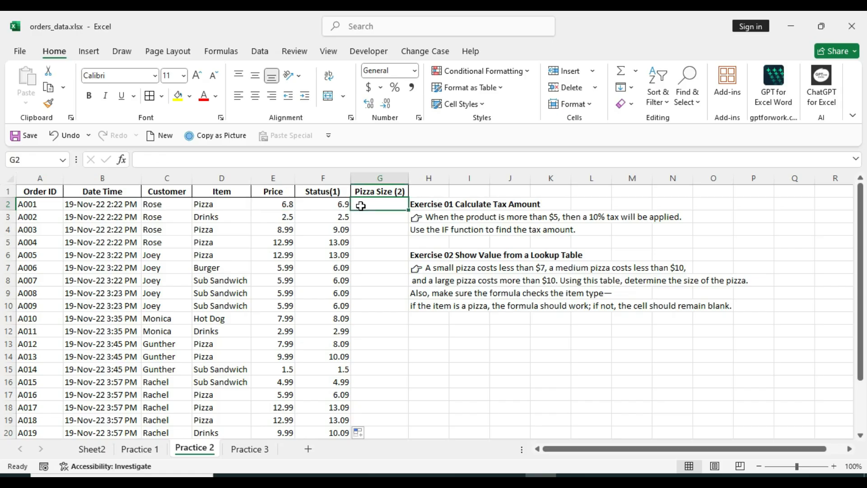
click(224, 203)
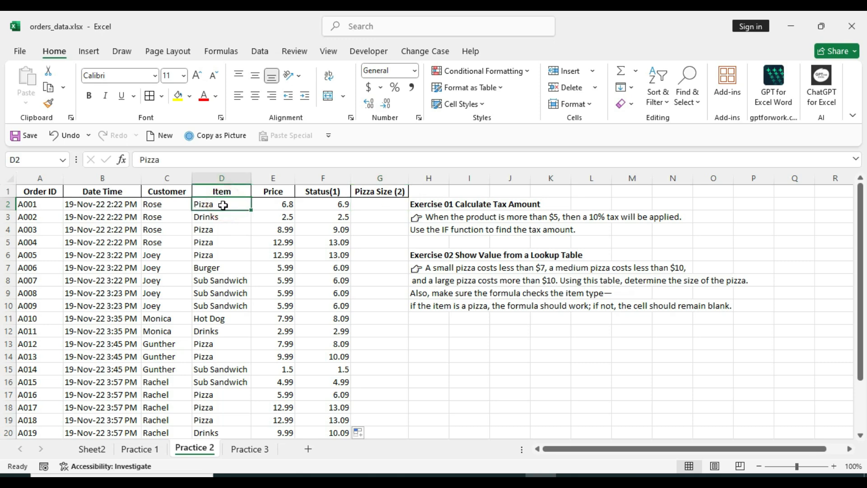
click(369, 205)
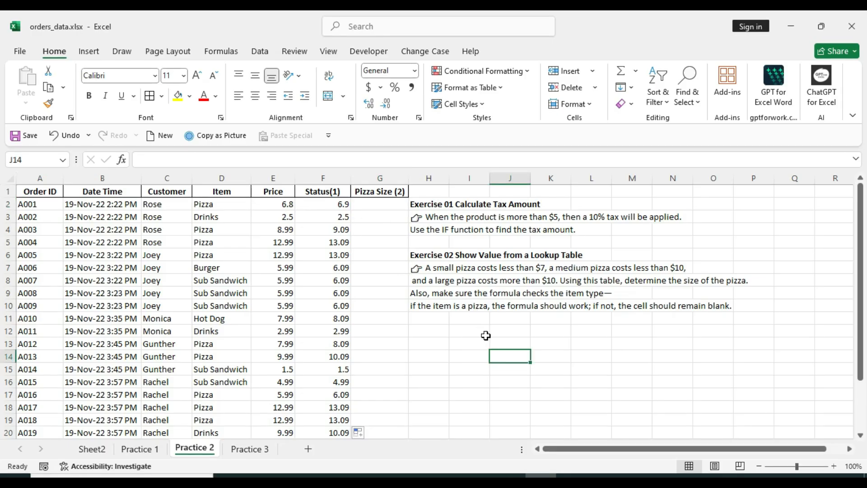
Start an IF formula in G2 with the logical test D2="Pizza" and move on to the value-if-true argument
click(382, 206)
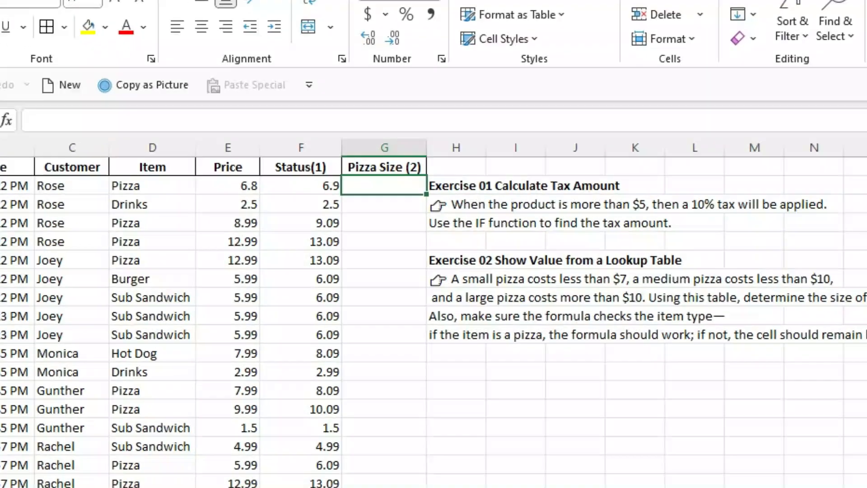
text(=)
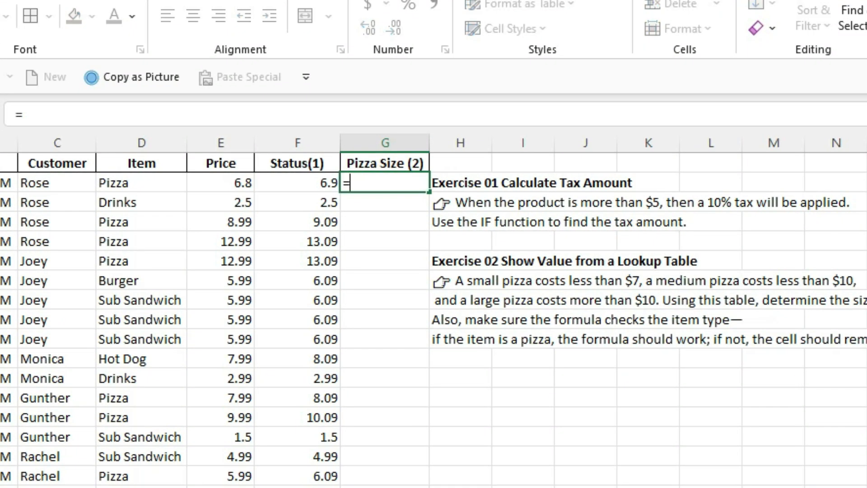
text(if)
key(Tab)
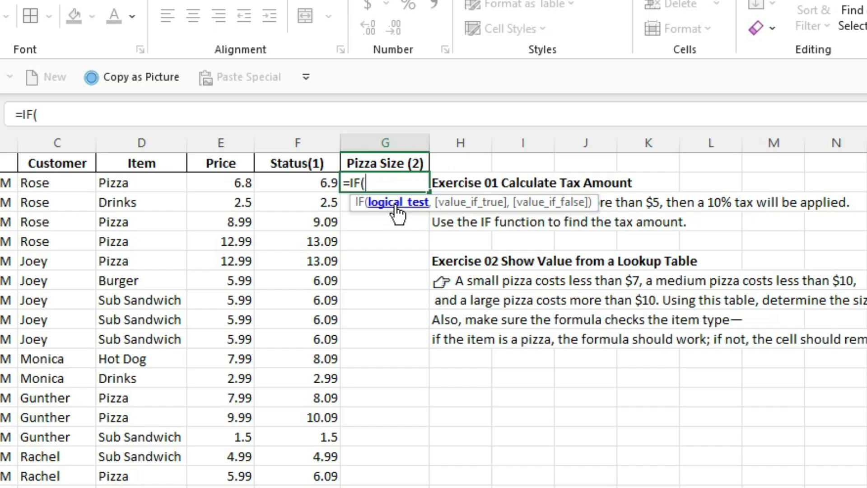
click(134, 183)
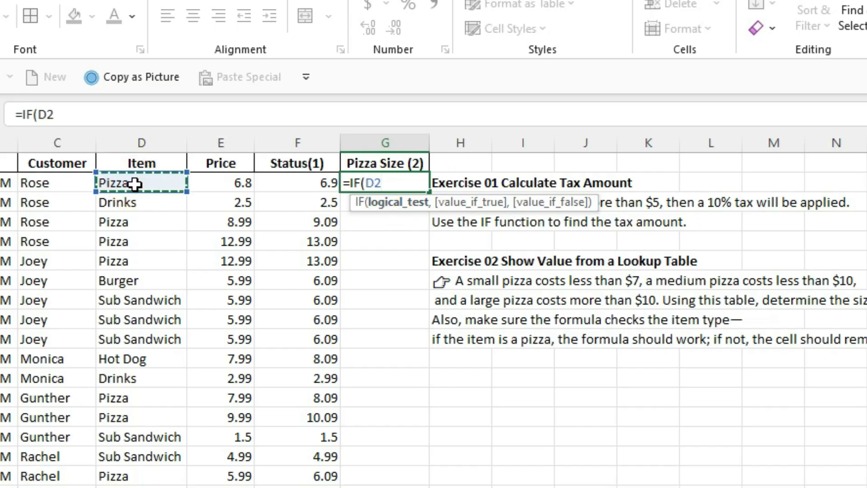
text(=)
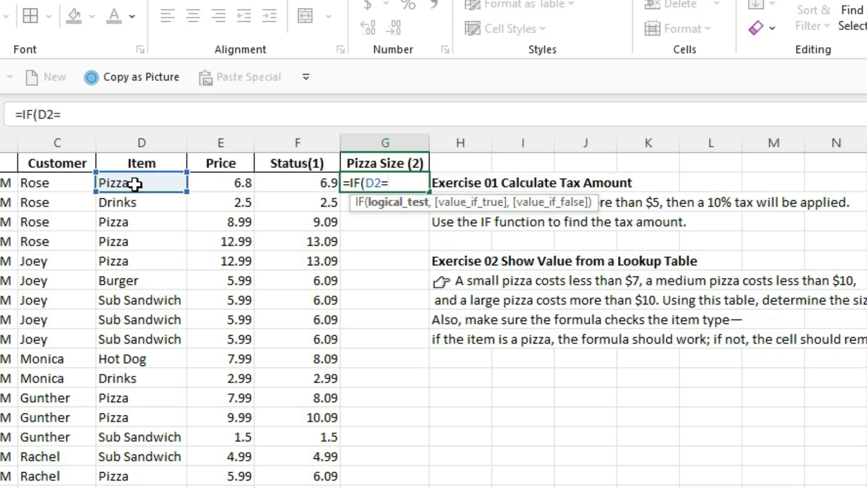
text("Pizza")
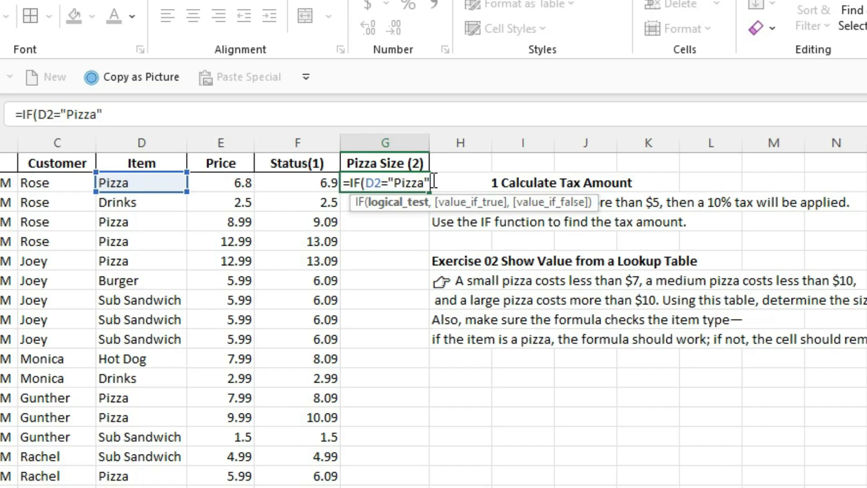
text(,)
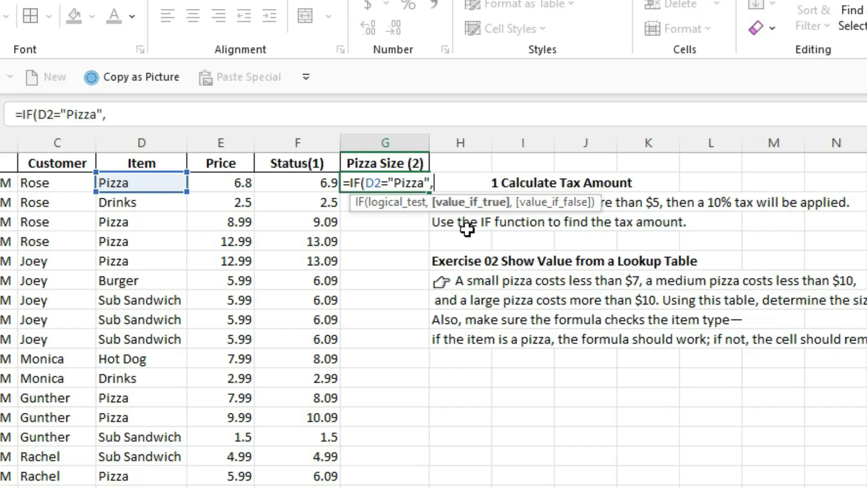
text(if)
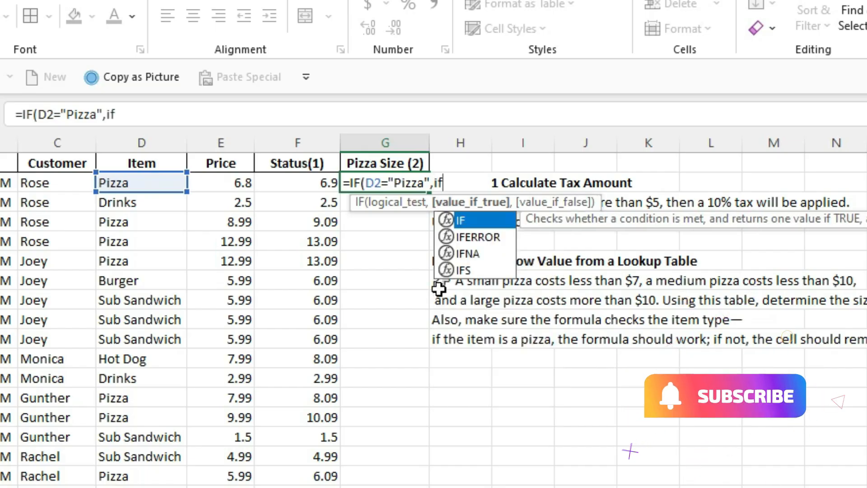
Nest an IF as the value if true in G2, testing E2>=10 and returning "Large", and begin its value-if-false argument
key(Tab)
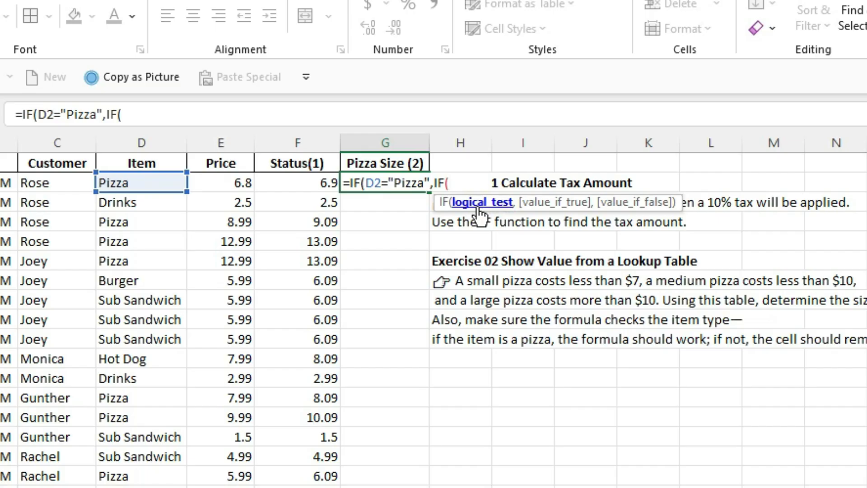
click(236, 184)
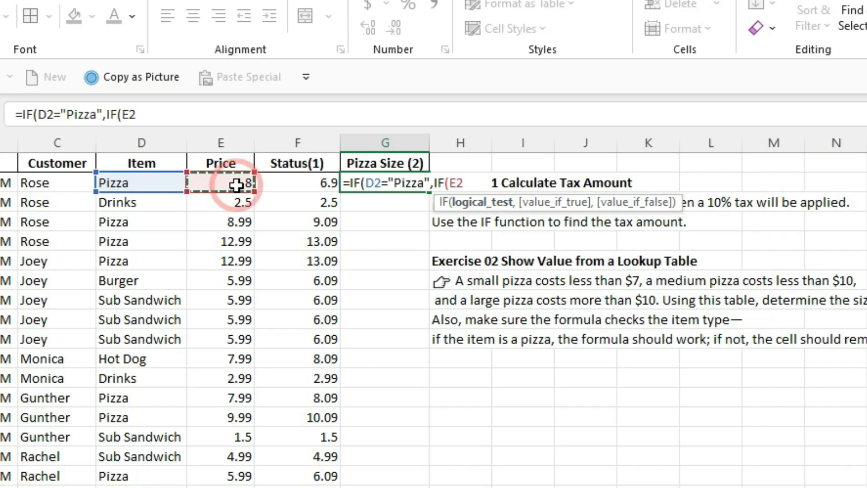
text(>=)
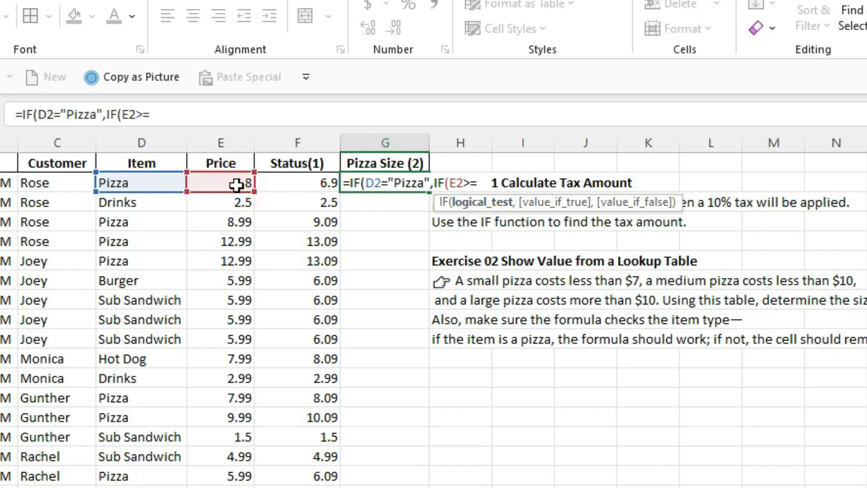
text(10)
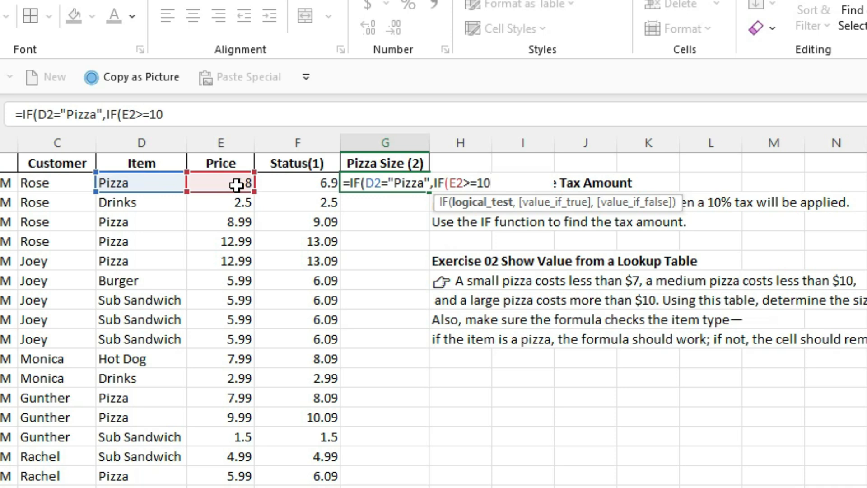
text(,")
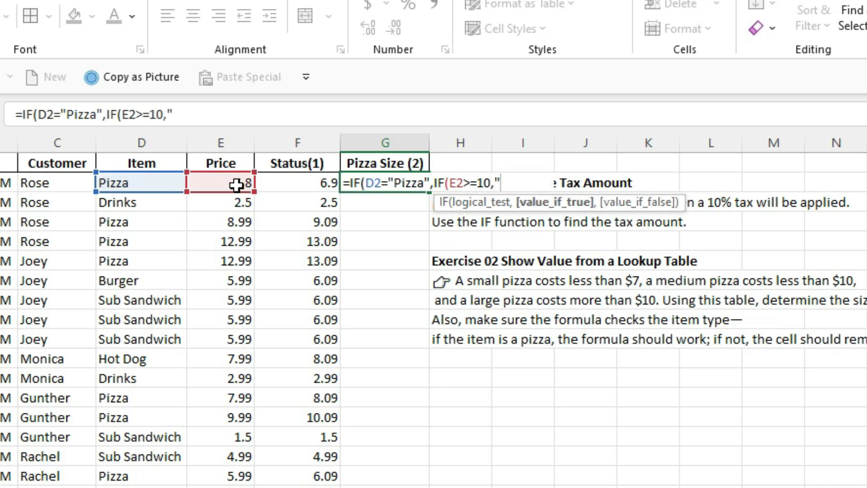
text(Large")
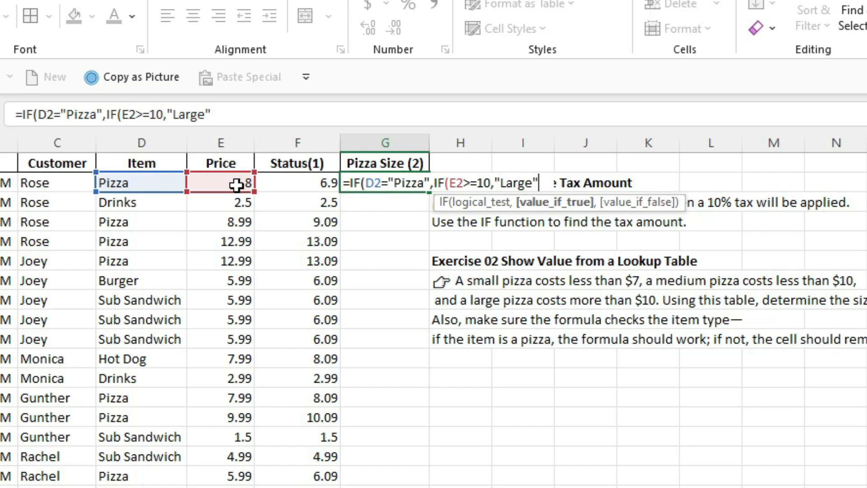
text(,)
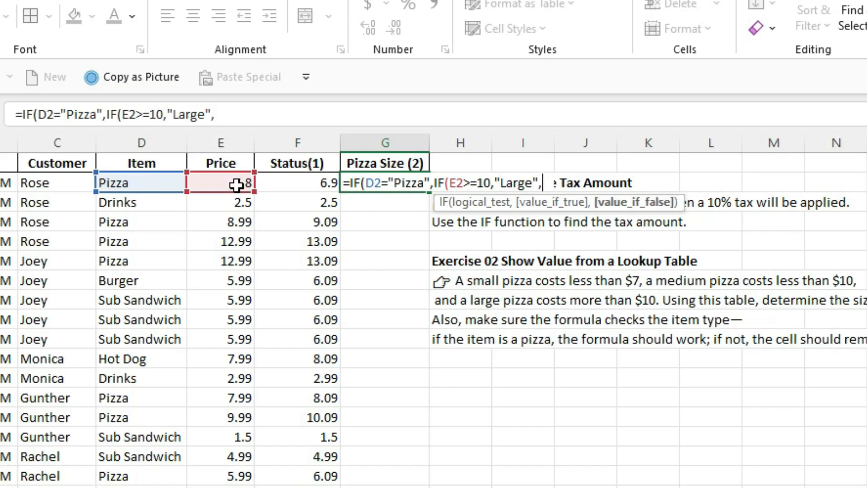
text(if)
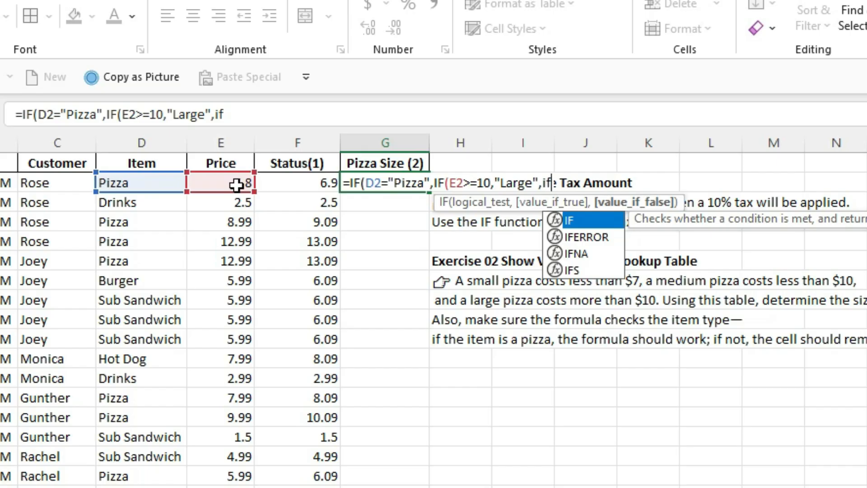
Nest another IF as the value if false in G2, testing E2>7 and returning "Medium", and begin its value-if-false argument
key(Tab)
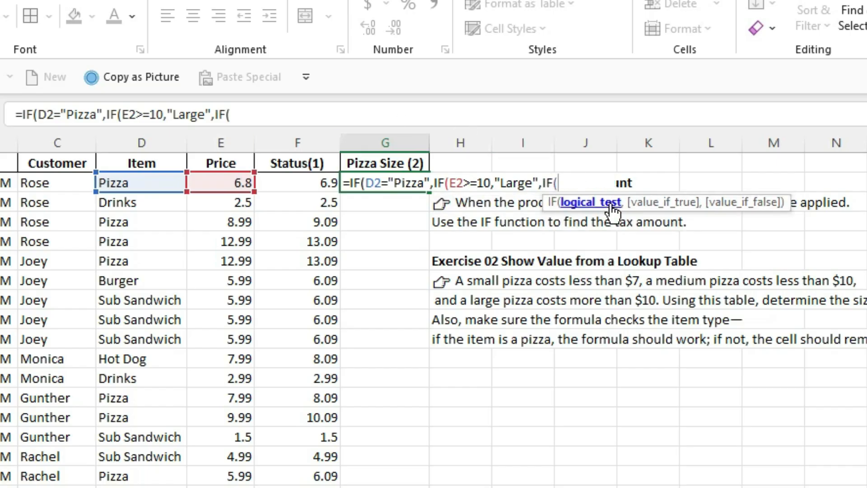
click(221, 183)
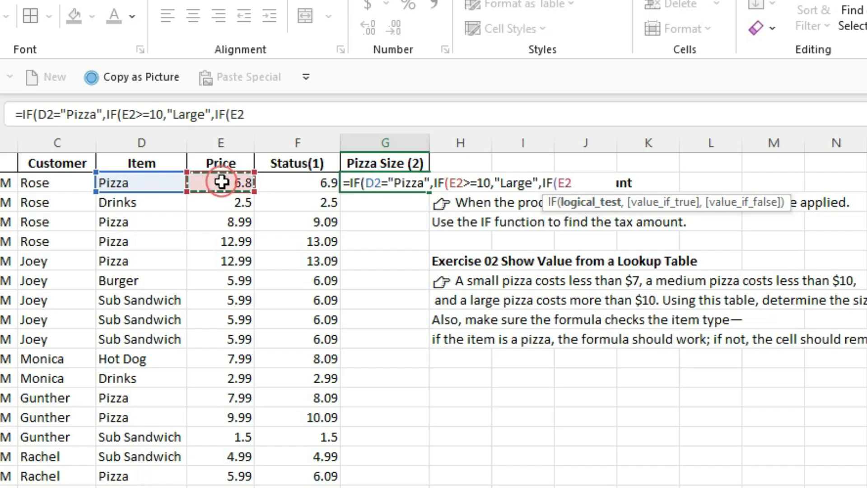
text(>)
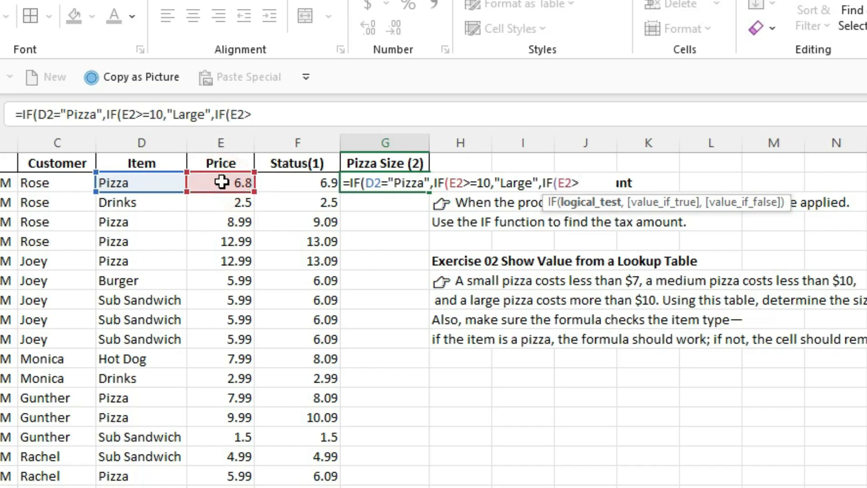
text(7,)
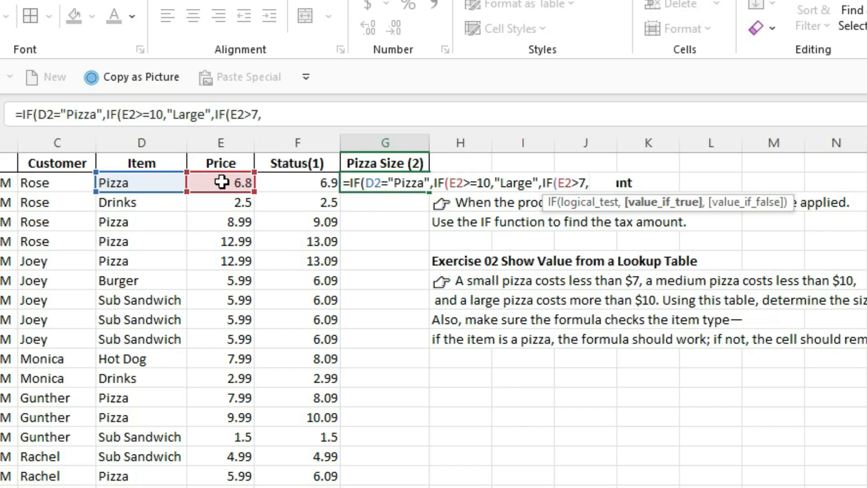
text("Medium)
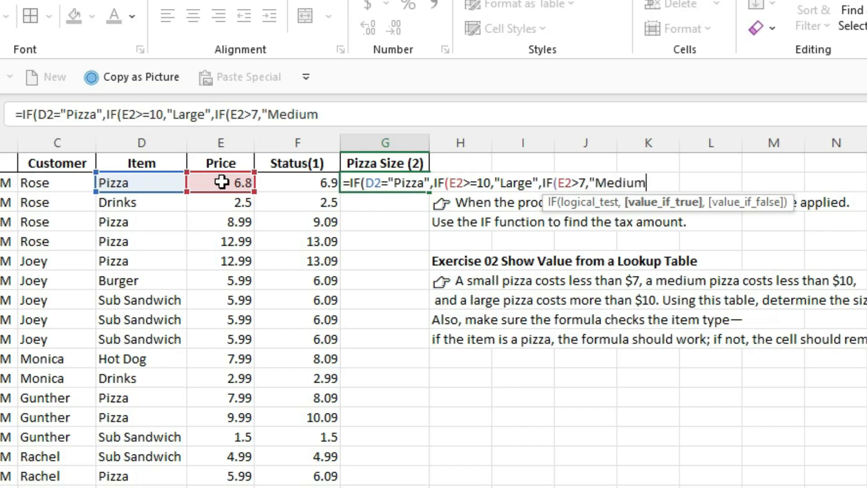
text(",)
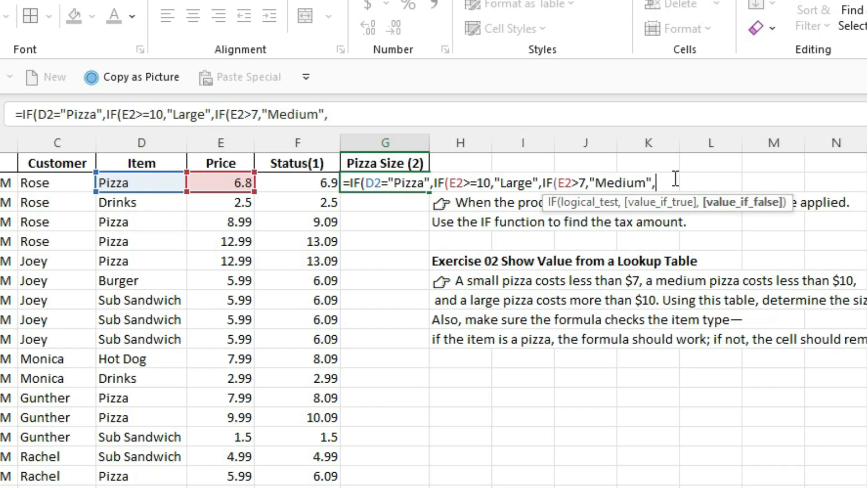
Return "Small" as the innermost value if false in G2 and close both nested IFs
text("Small")
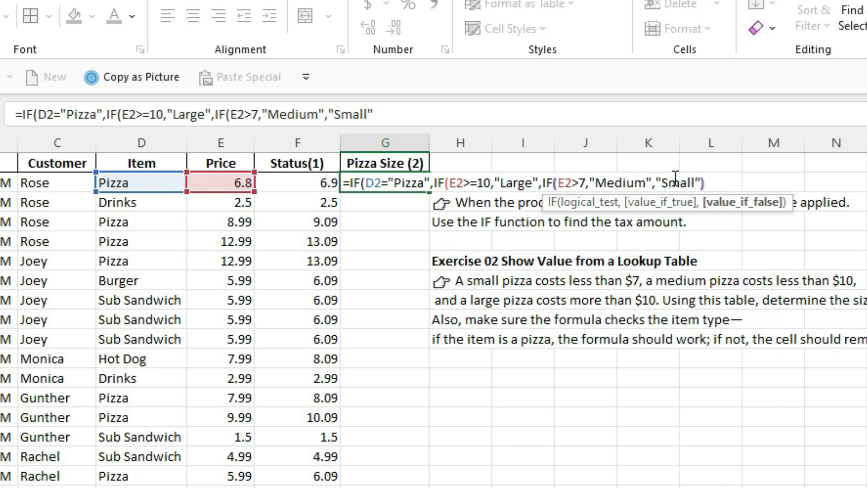
text())
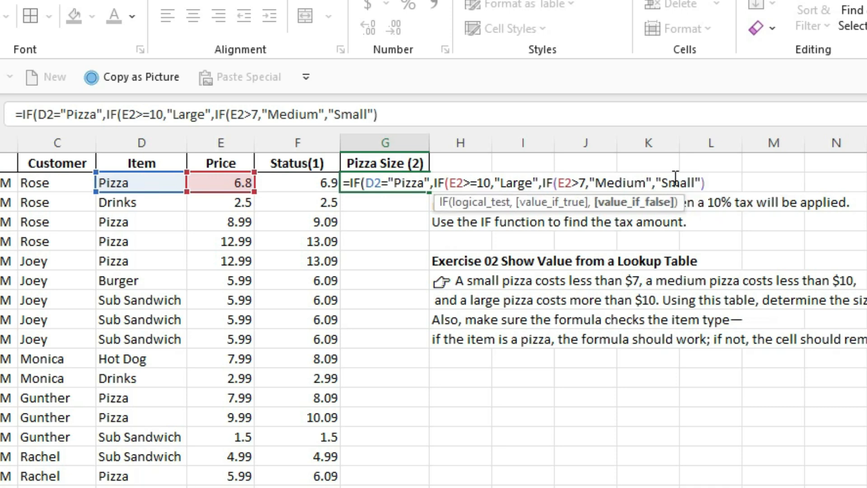
text())
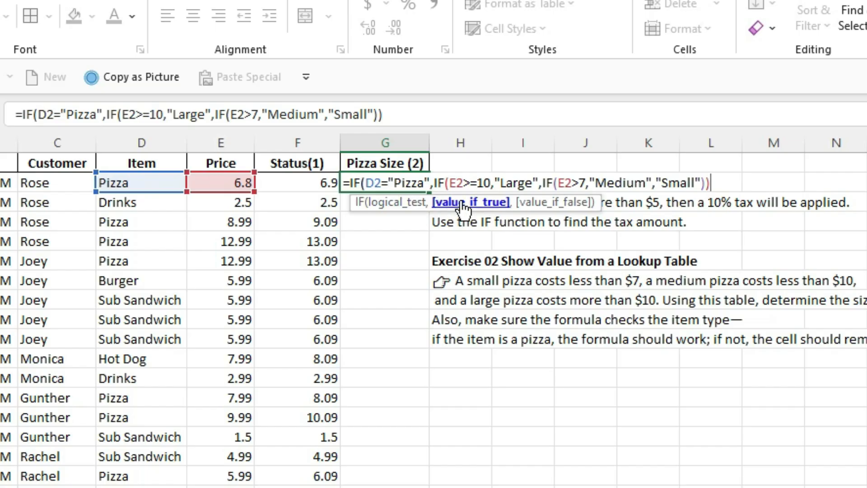
Finish the G2 formula with an empty string "" for items other than pizza and copy it down the Pizza Size (2) column
text(,)
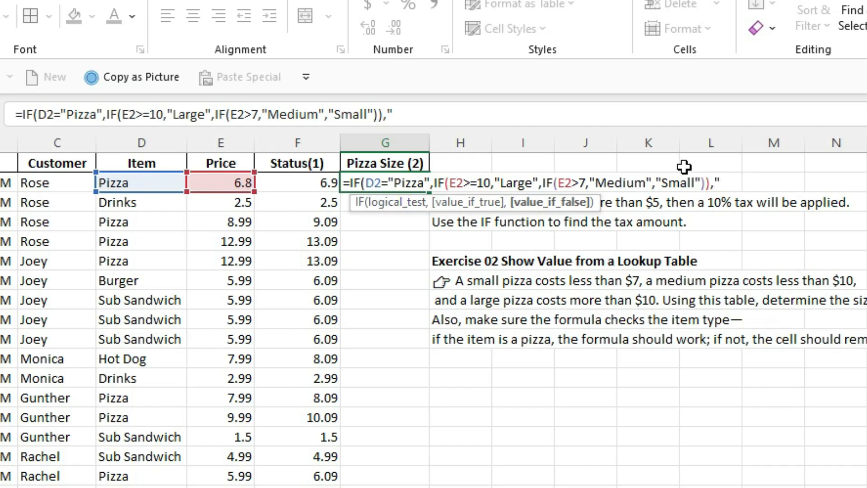
text("))
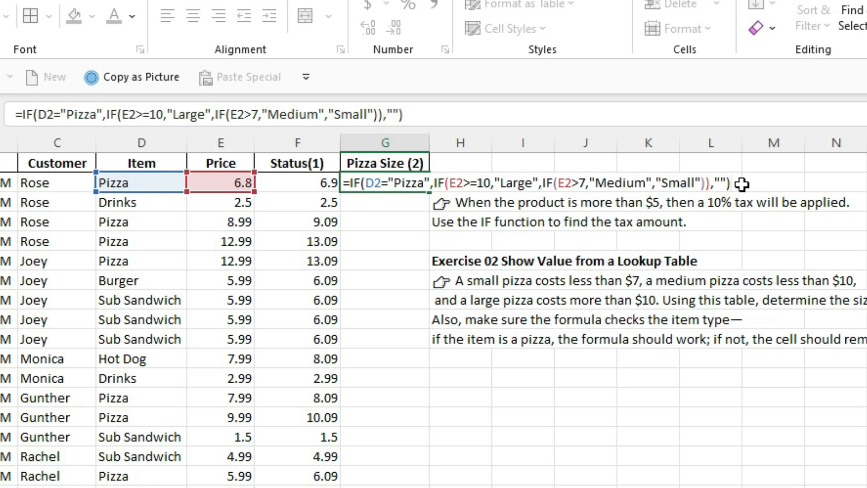
key(Return)
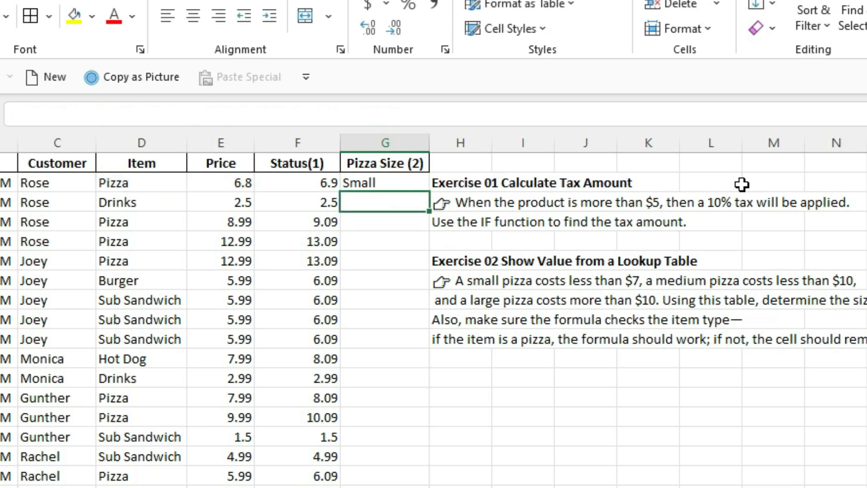
click(388, 182)
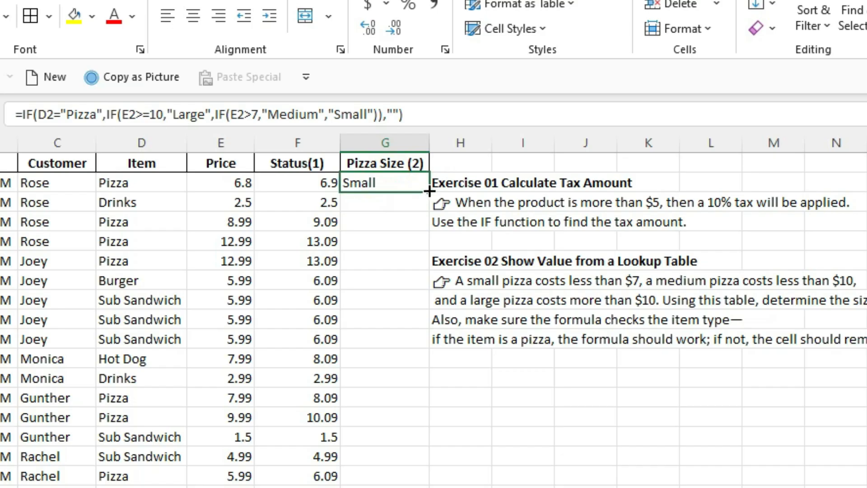
double_click(427, 192)
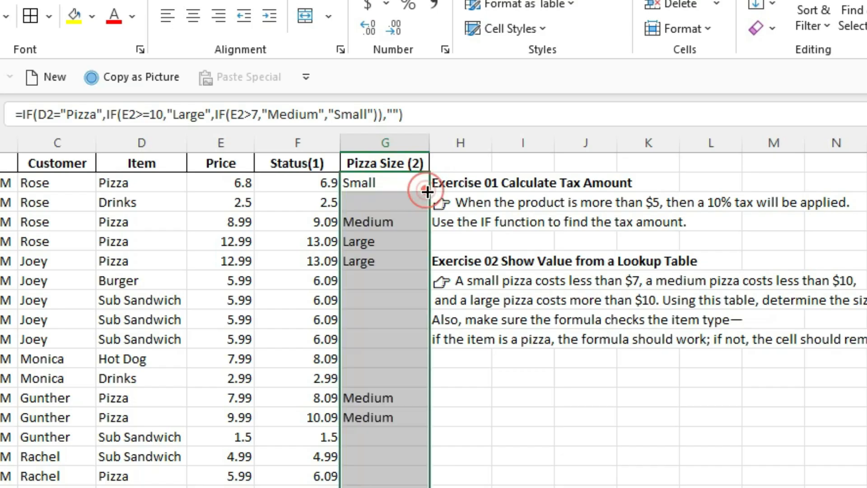
Inspect the copied formulas in the Pizza Size (2) column for both pizza and non-pizza rows
click(381, 298)
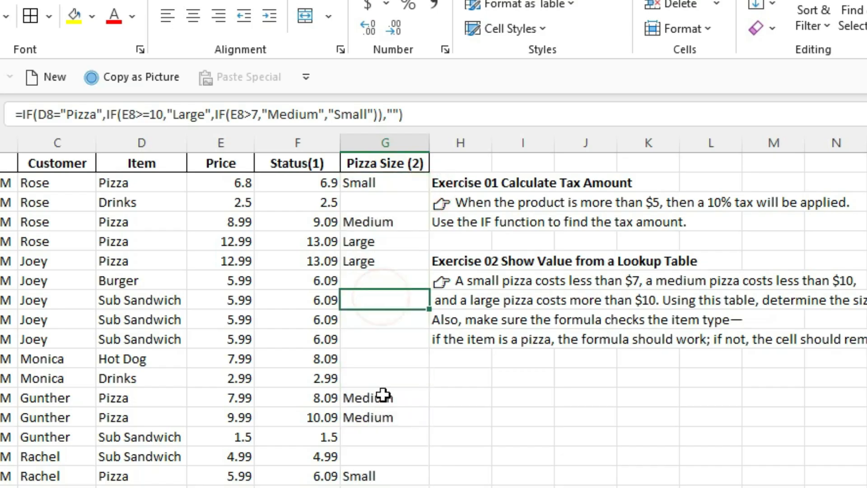
click(382, 221)
click(372, 241)
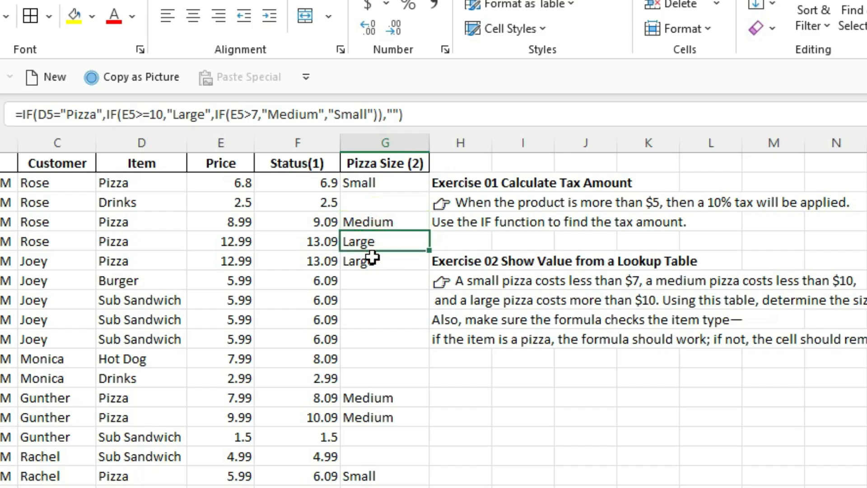
click(381, 260)
click(360, 396)
click(361, 416)
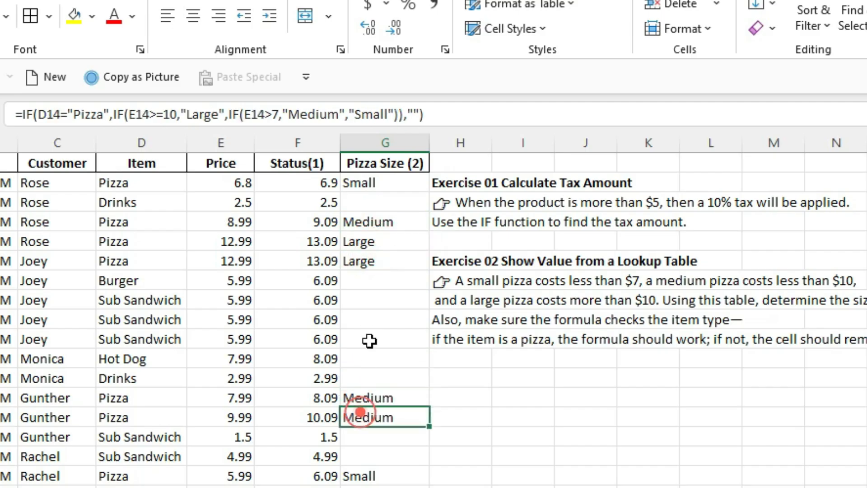
click(372, 280)
click(372, 340)
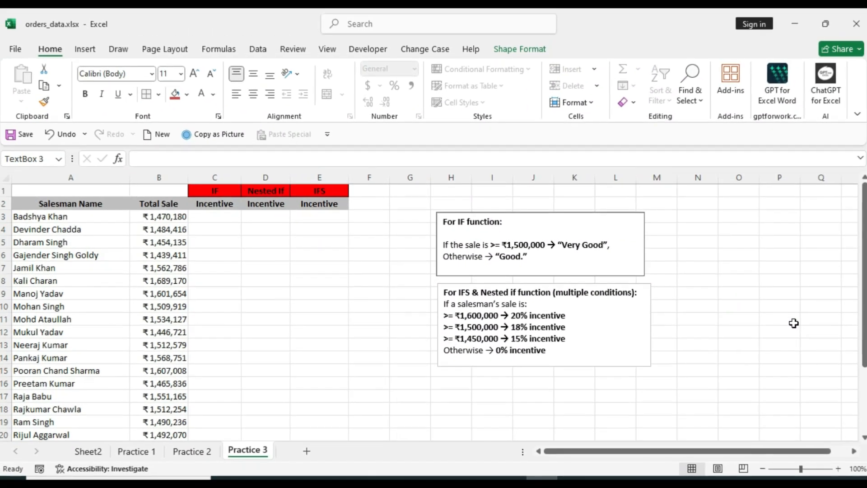
Review the IF, Nested If and IFS headings on the Practice 3 sheet and read the sales rule for the IF function
click(737, 242)
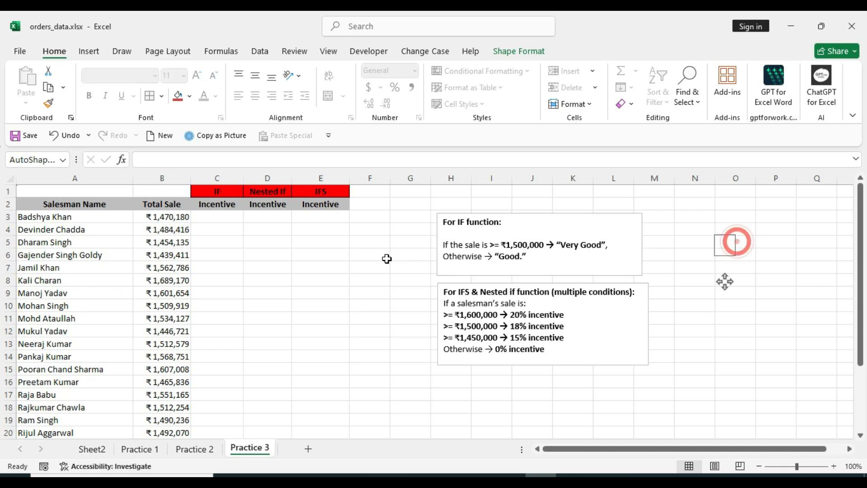
click(213, 188)
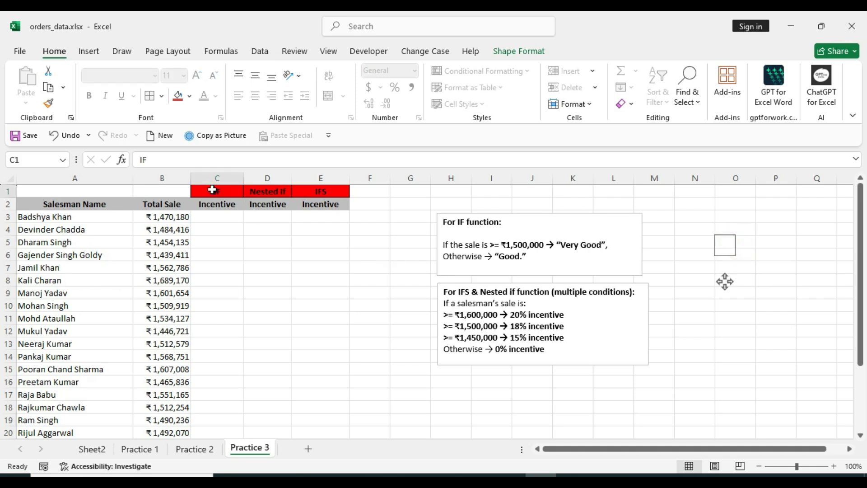
click(255, 189)
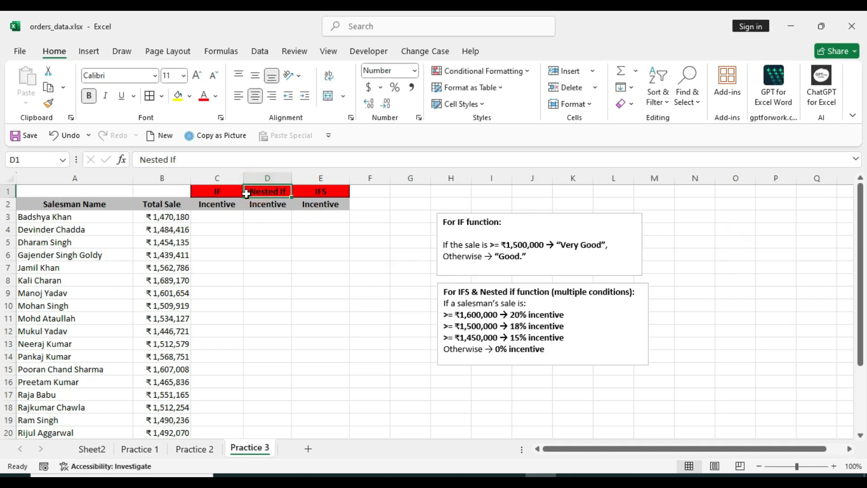
click(323, 193)
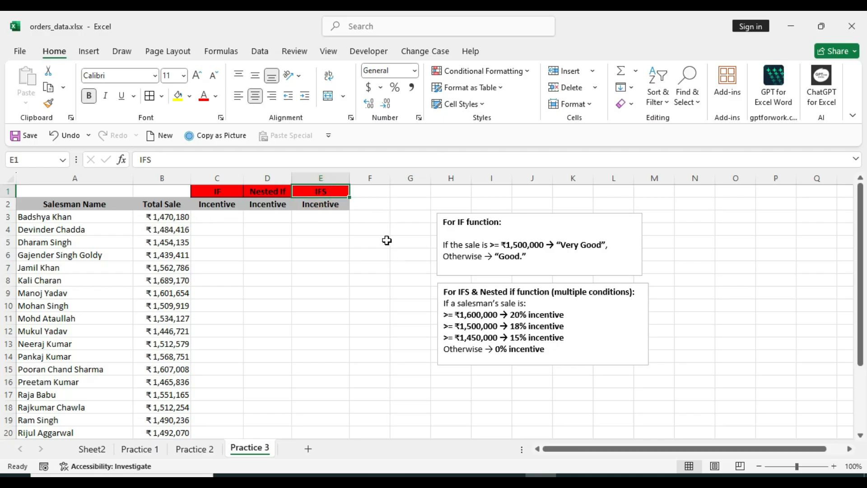
click(413, 256)
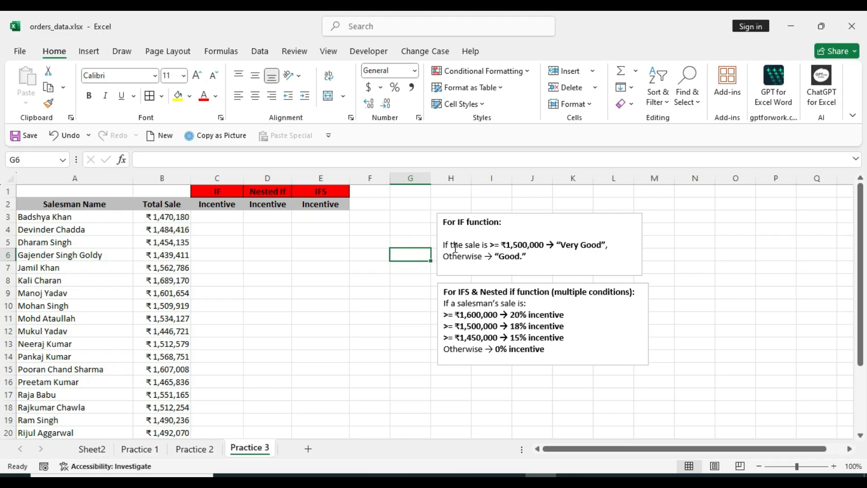
click(500, 246)
drag(500, 247, 482, 246)
click(534, 246)
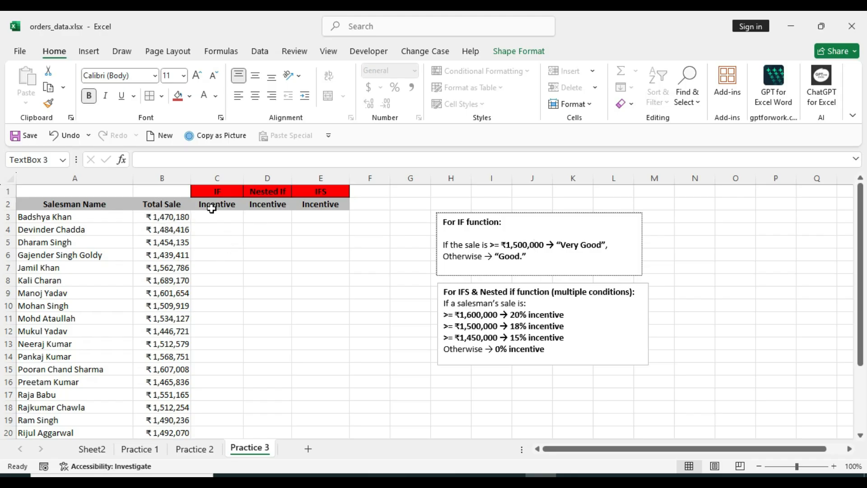
Start an IF formula in C3 with the logical test B3>=1500000 and move on to the value-if-true argument
click(228, 214)
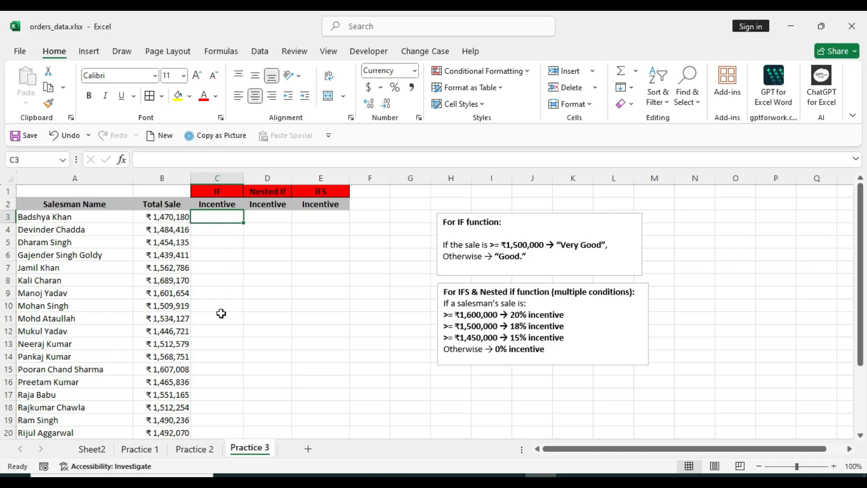
text(=)
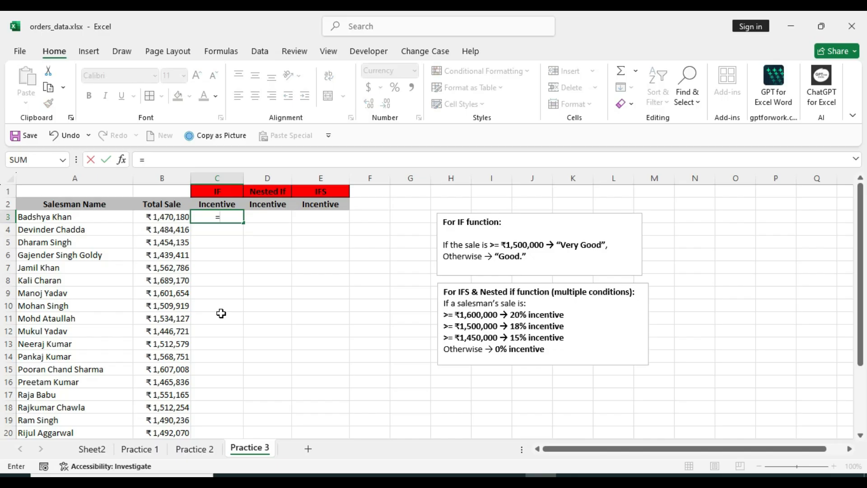
text(if)
key(Tab)
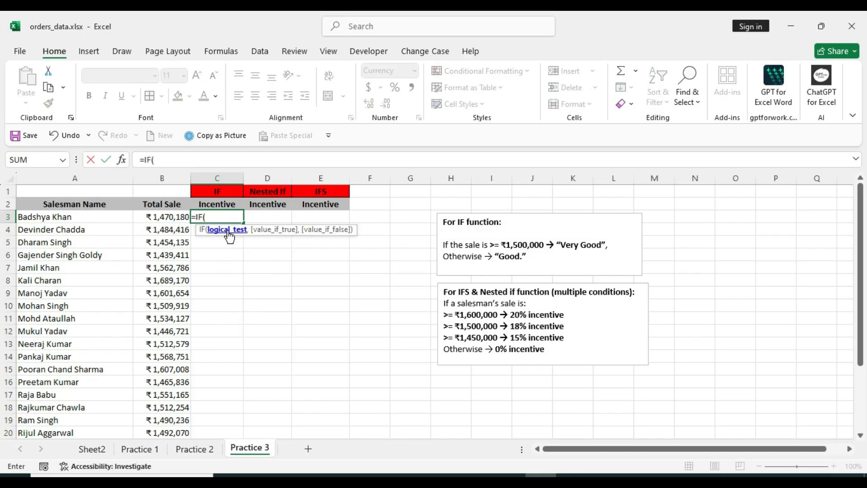
click(169, 216)
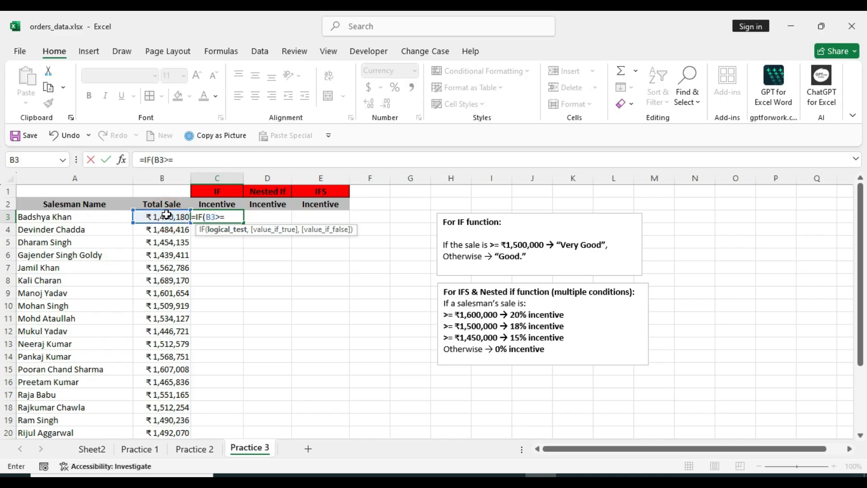
text(>=1500000)
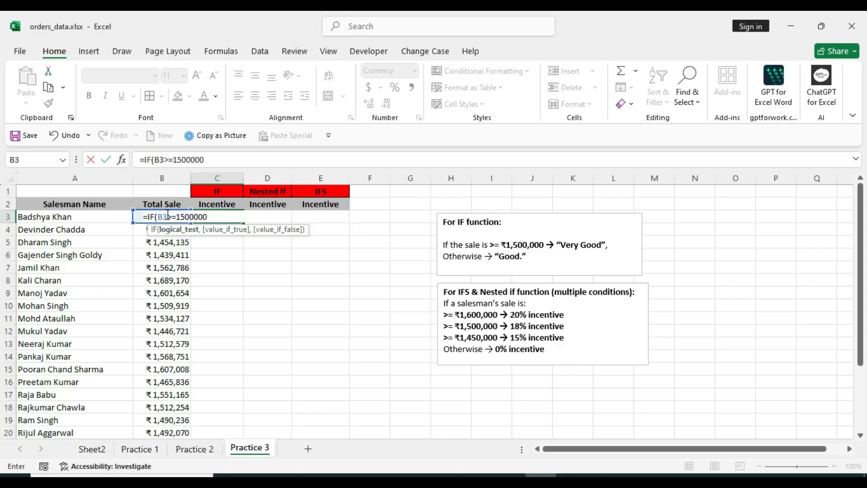
text(,)
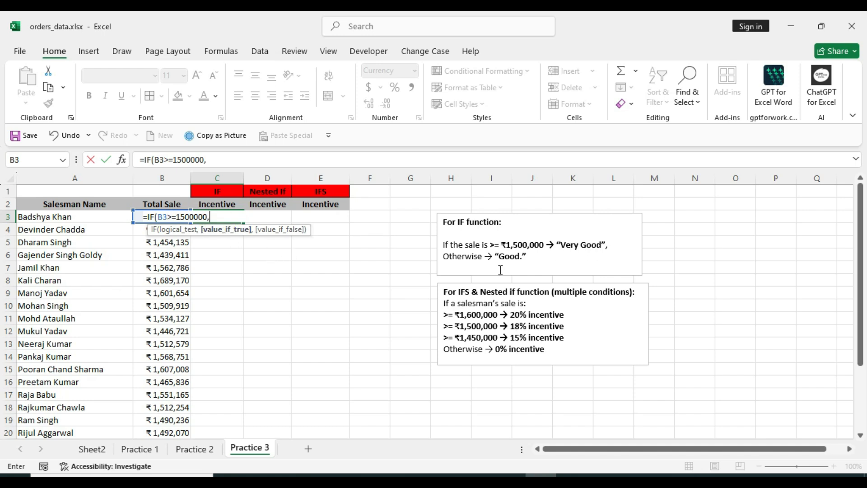
text("Very Good",)
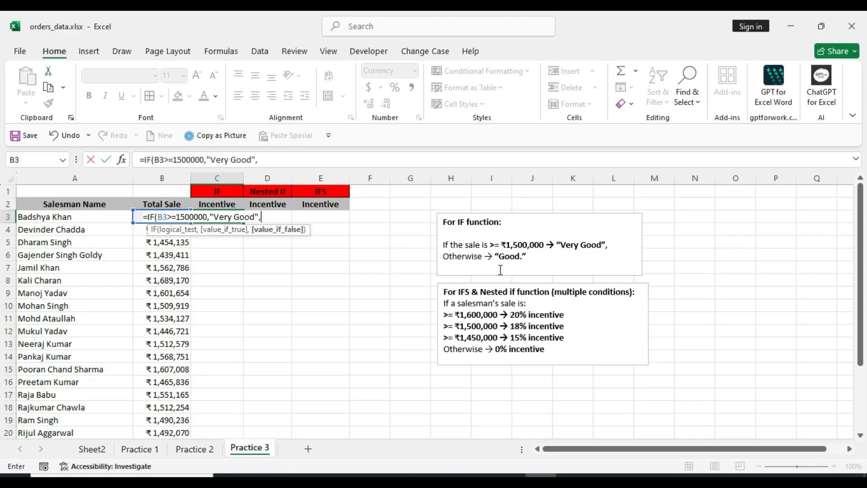
text(Good"))
Complete the C3 formula with "Very Good" if true and "Good" if false, accepting the proposed correction of the missing quotation mark
key(Return)
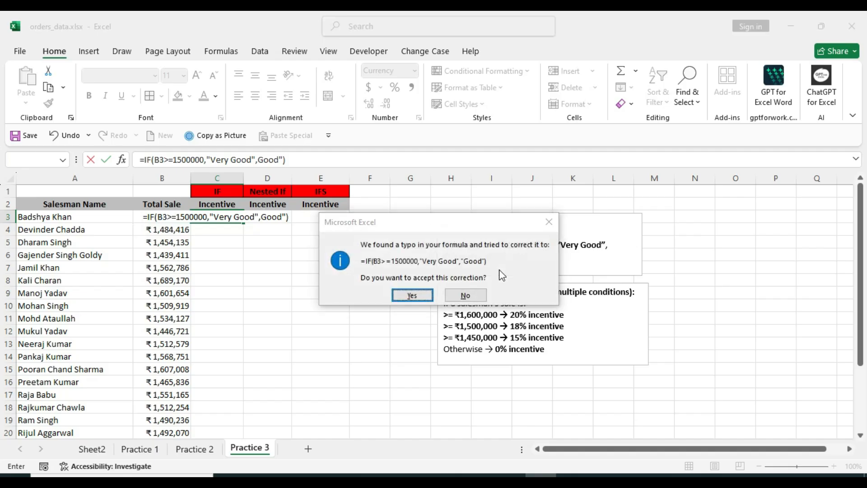
key(Return)
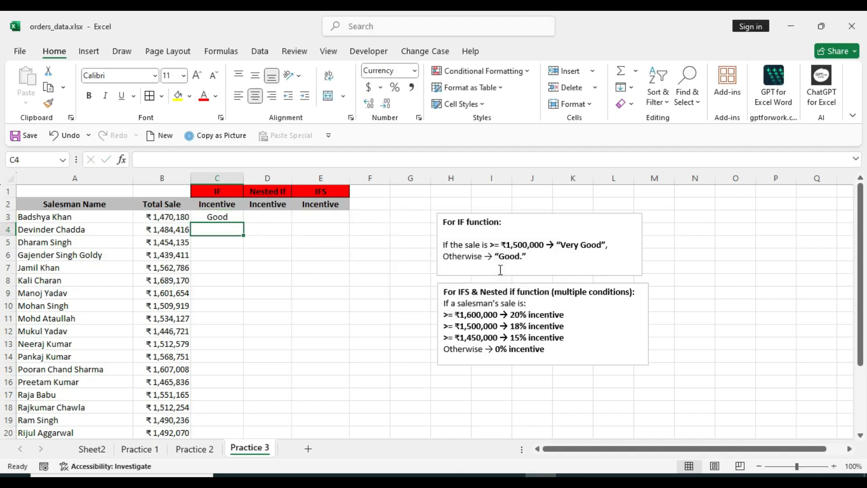
Fill the C3 rating formula down the IF Incentive column to the last salesman in row 27
click(228, 217)
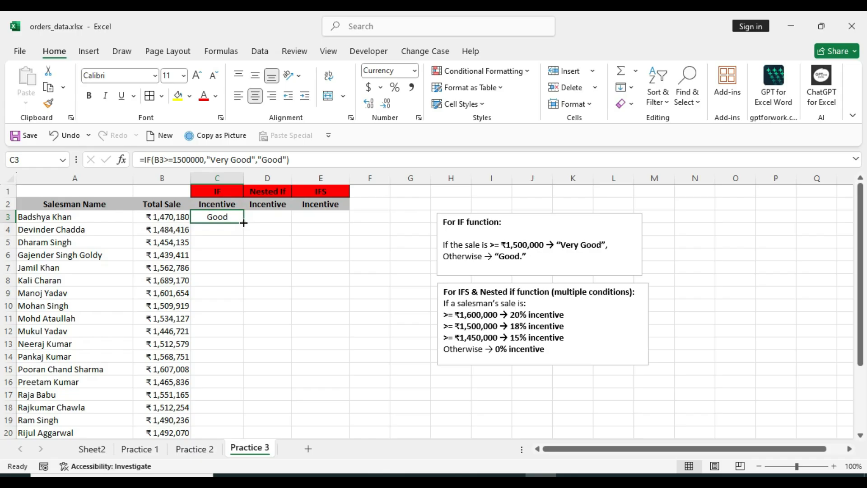
double_click(243, 223)
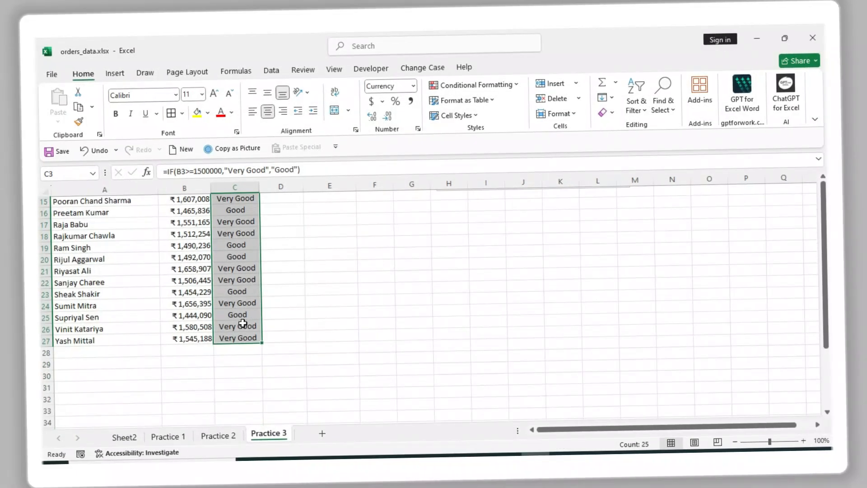
Start an IF formula in D3 with the logical test B3>=1600000 and move on to the value-if-true argument
key(Right)
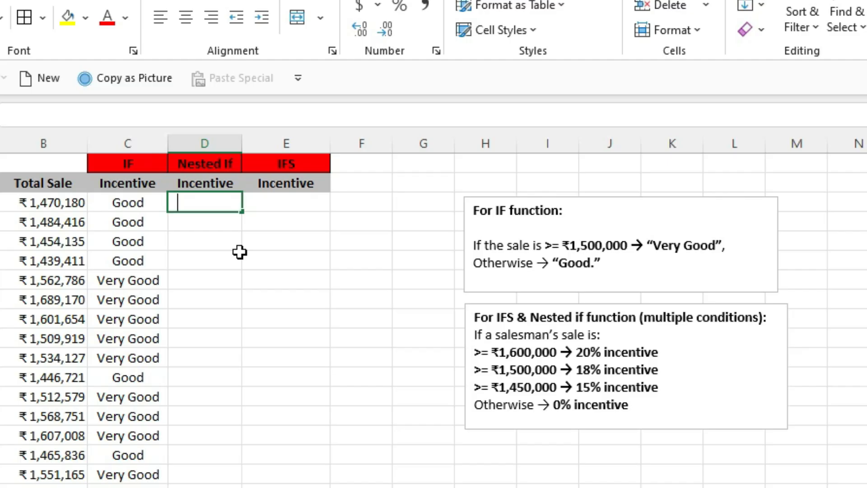
text(=if)
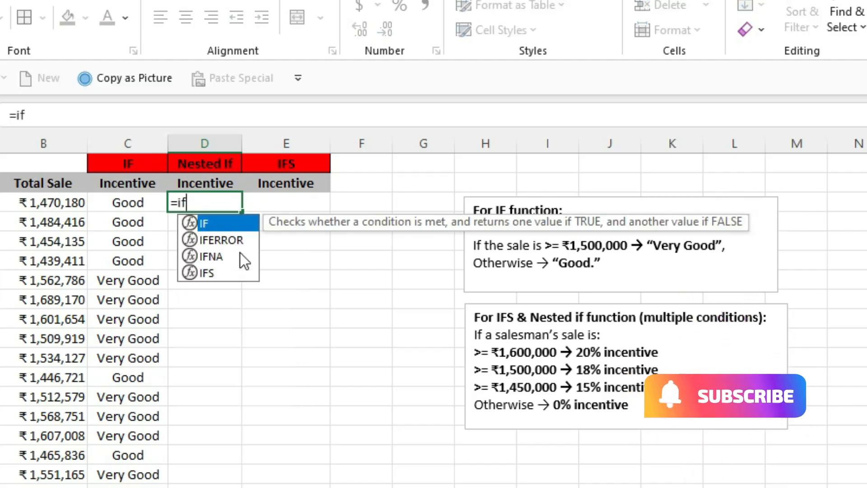
key(Tab)
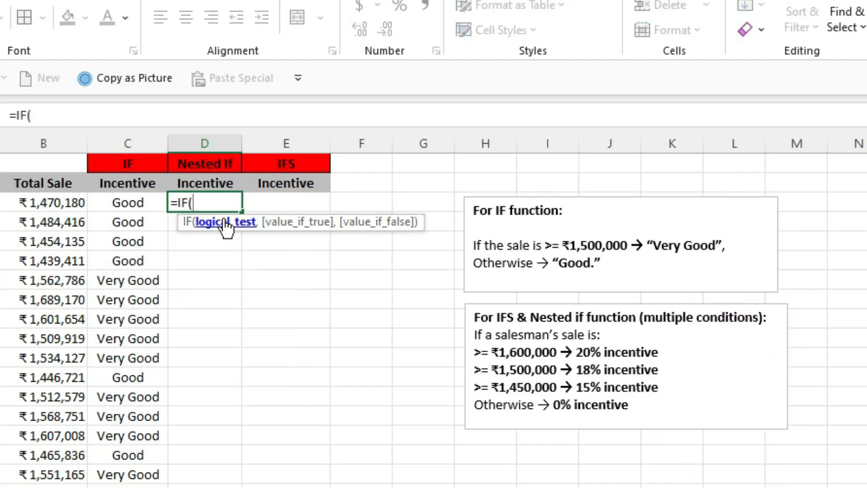
click(45, 202)
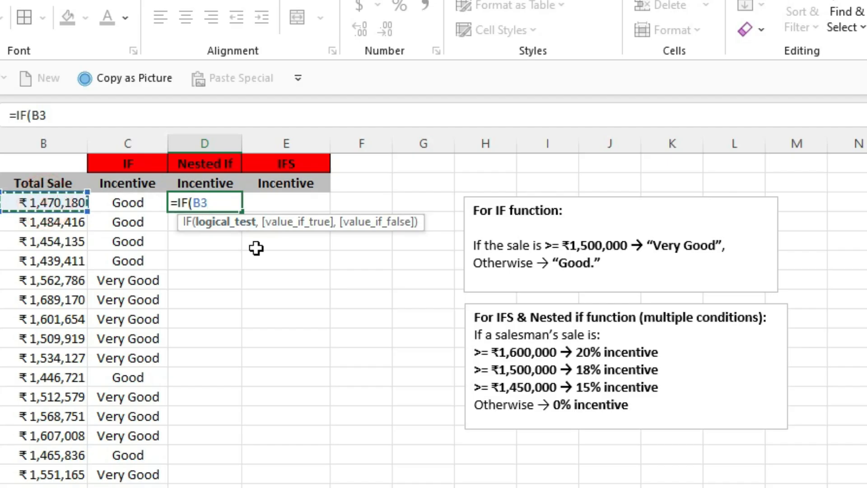
text(>)
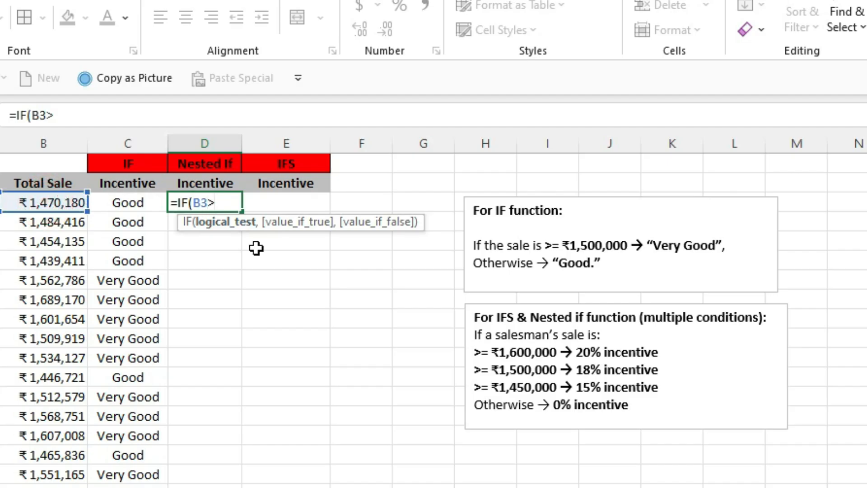
text(=)
key(BackSpace)
text(=160000)
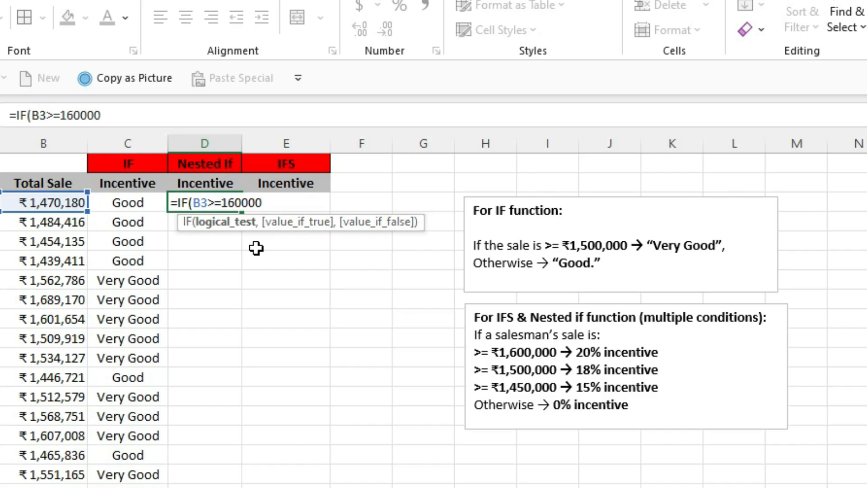
text(0,)
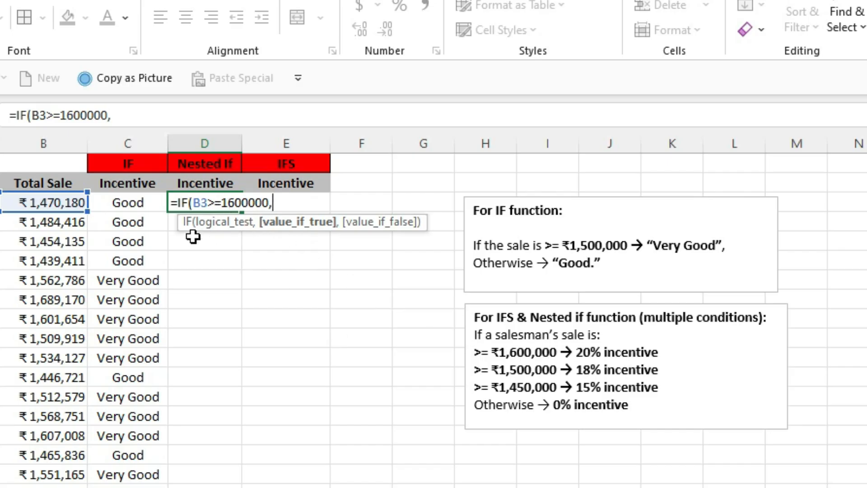
Enter B3*20% as the value if true in the D3 formula and move on to the value-if-false argument
click(55, 203)
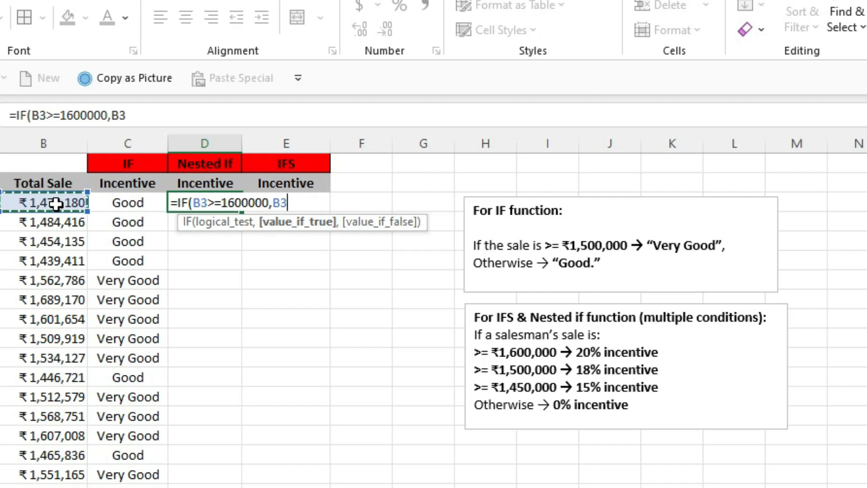
text(*)
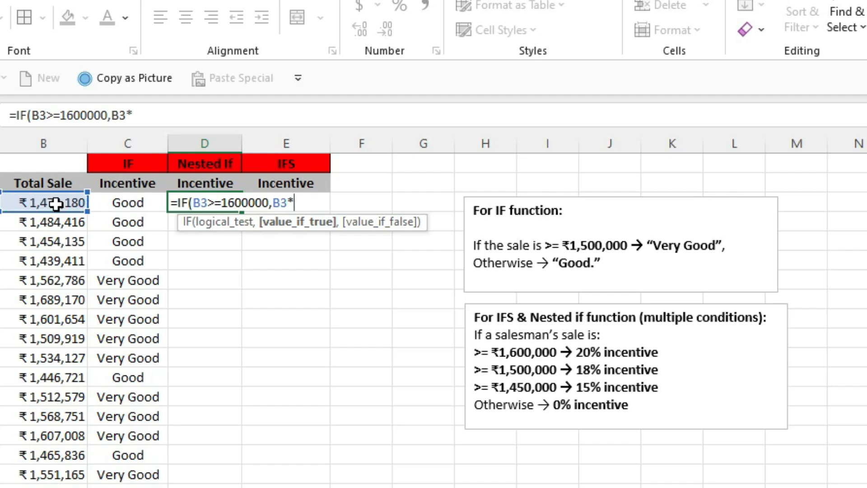
text(20%)
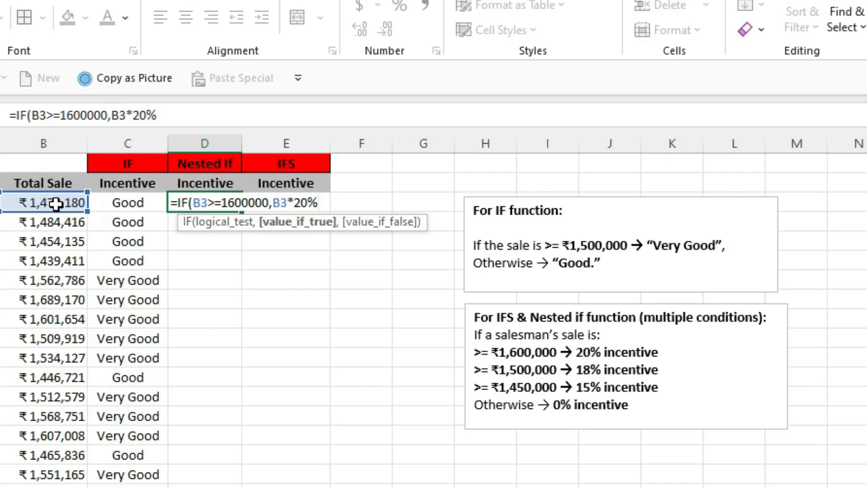
text(,)
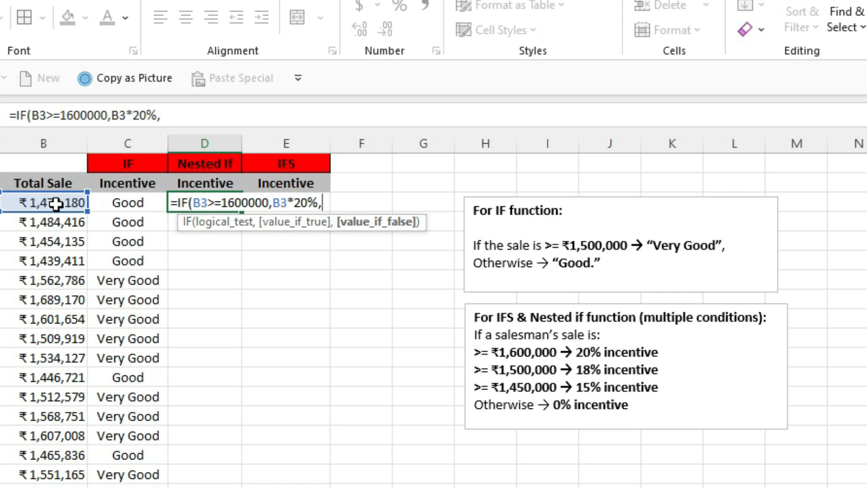
Nest a second IF in the D3 formula's value-if-false argument with the logical test B3>=1500000
text(if)
key(Tab)
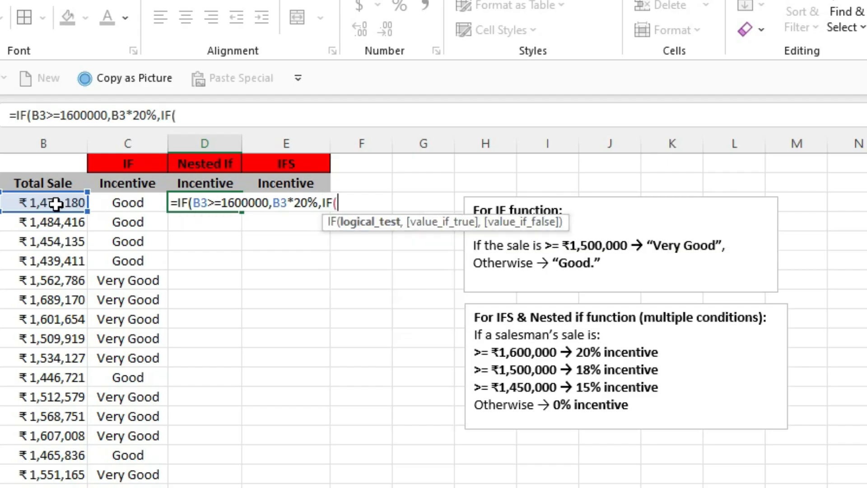
click(56, 204)
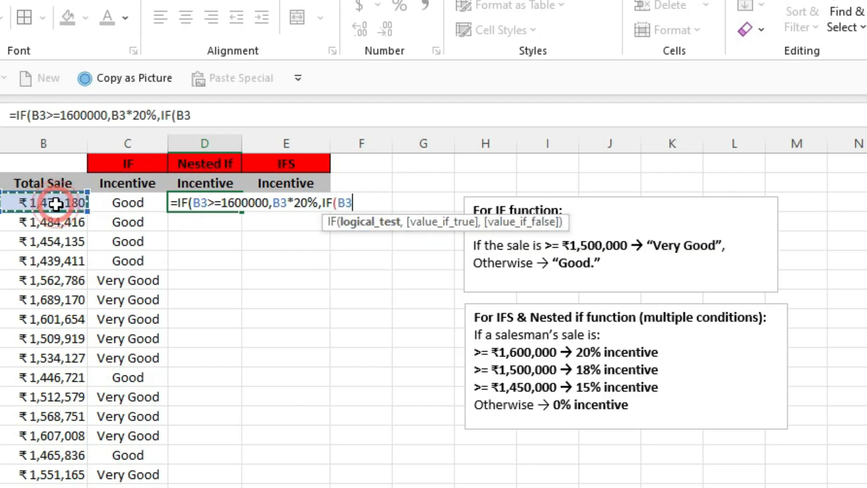
text(>)
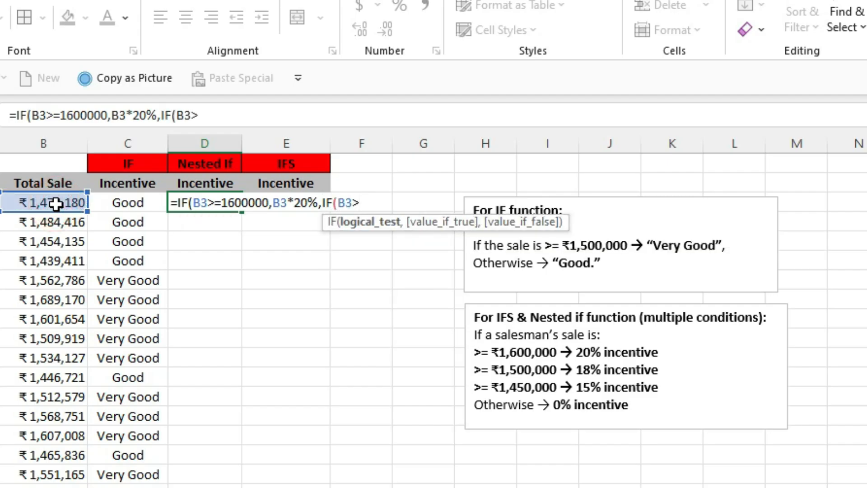
text(=1500000)
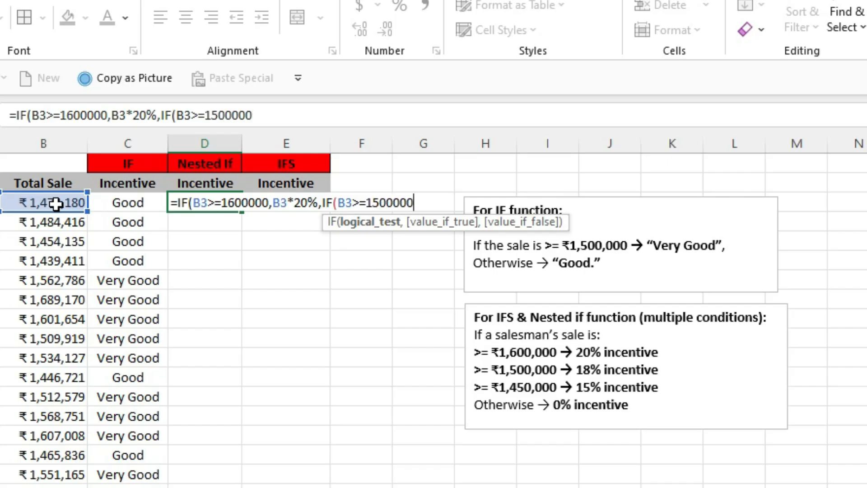
text(,)
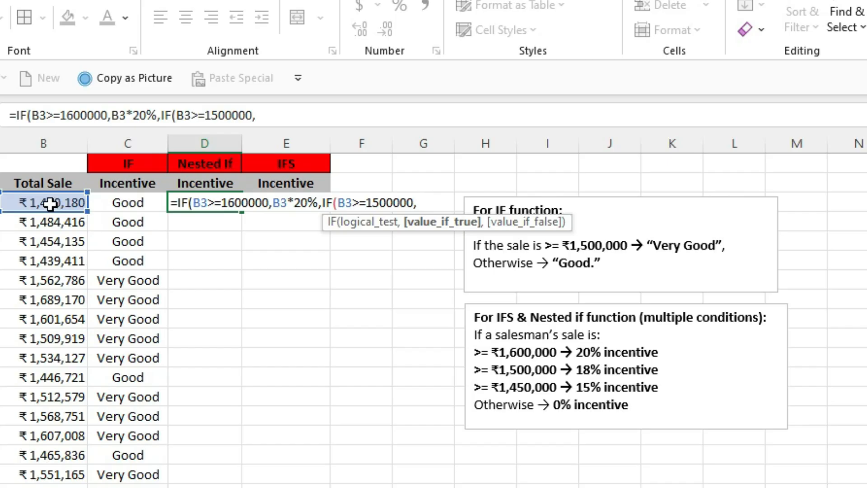
Enter B3*18% as the second IF's value if true and move on to its value-if-false argument
click(52, 204)
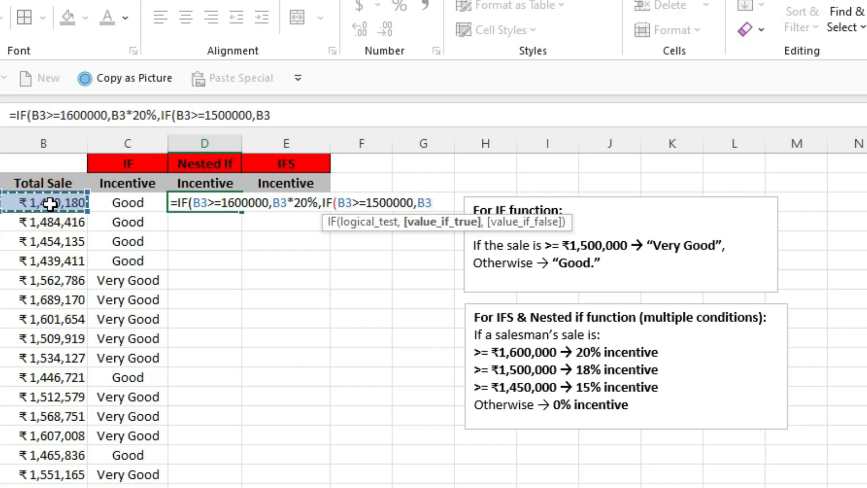
text(*15)
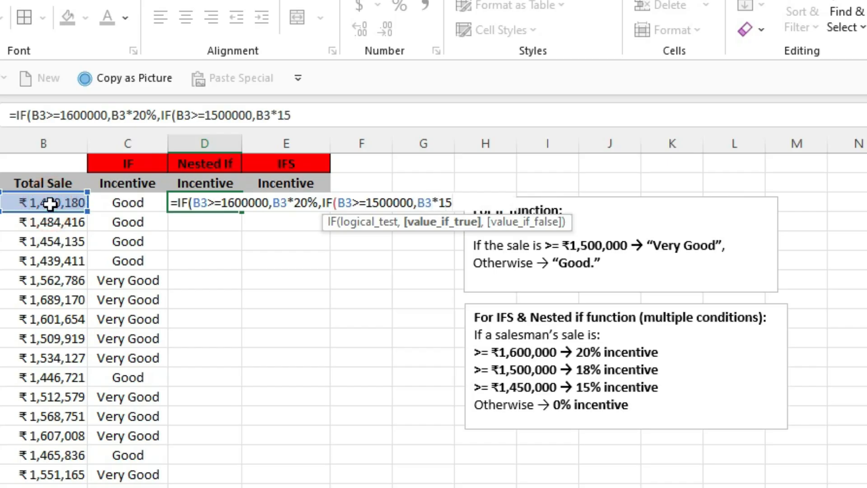
key(BackSpace)
text(8%,)
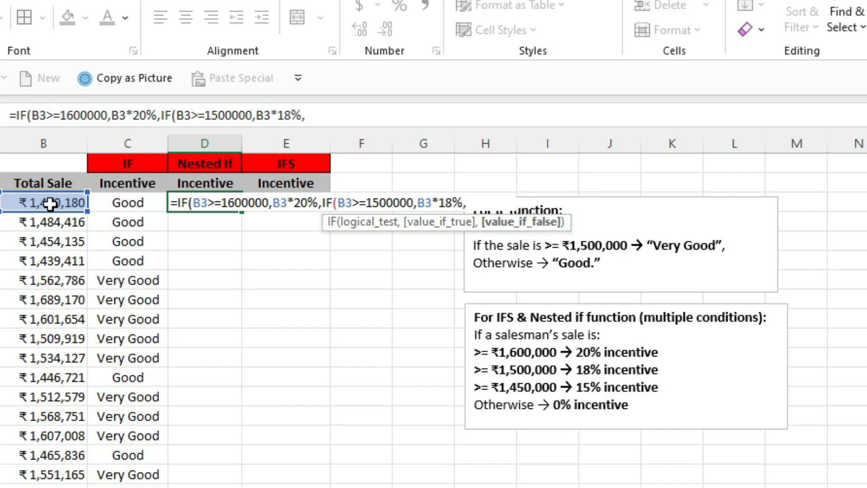
text(if()
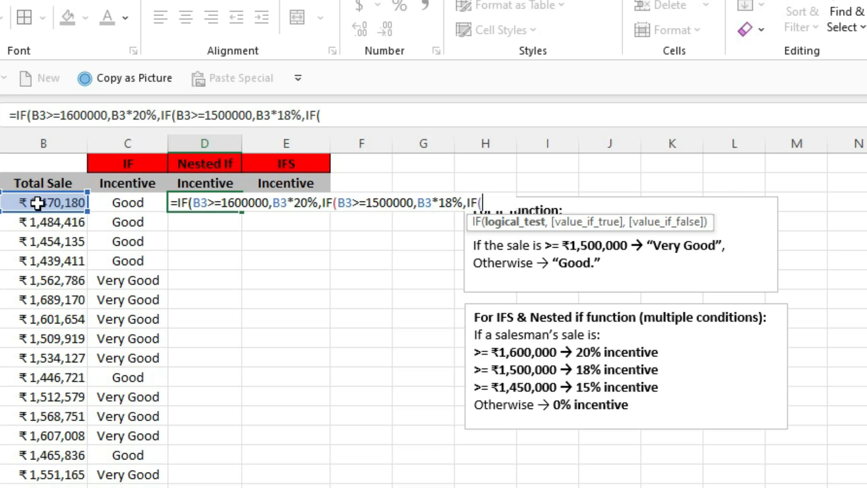
Nest a third IF in the D3 formula with the logical test B3>=1450000 and move on to its value-if-true argument
click(38, 203)
text(>)
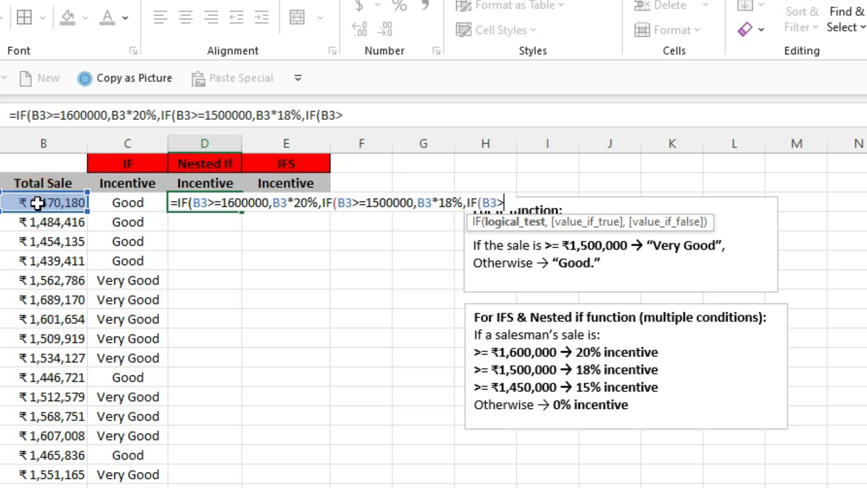
text(=)
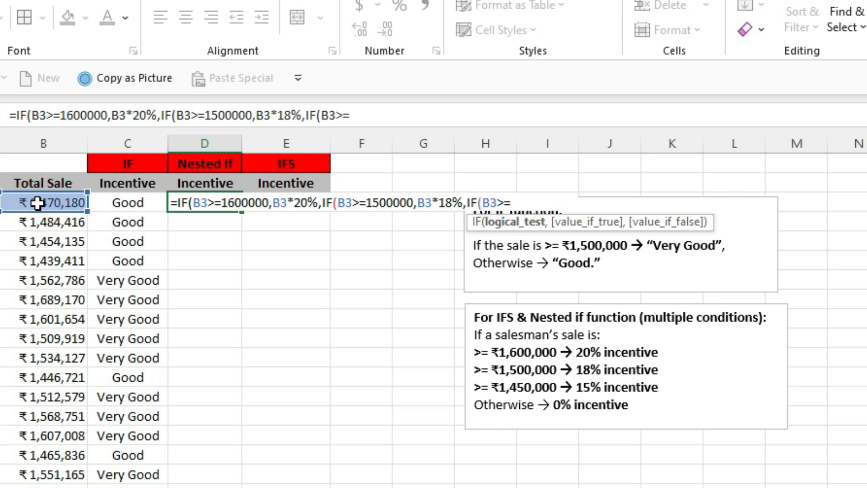
text(1450000)
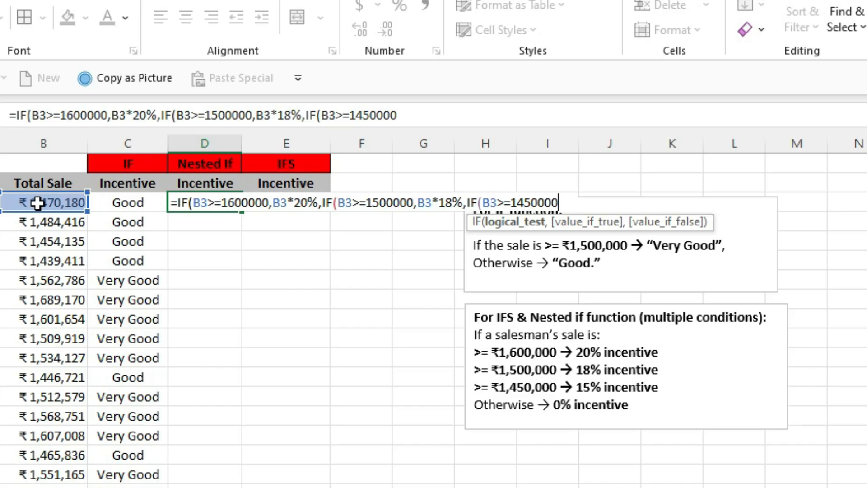
text(,)
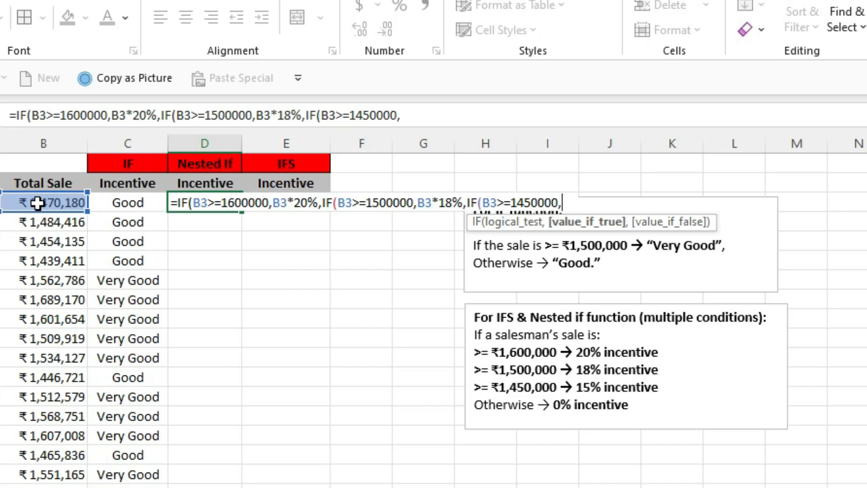
Complete the D3 formula with B3*15% if true and B3*0% if false, closing all three IFs
click(37, 203)
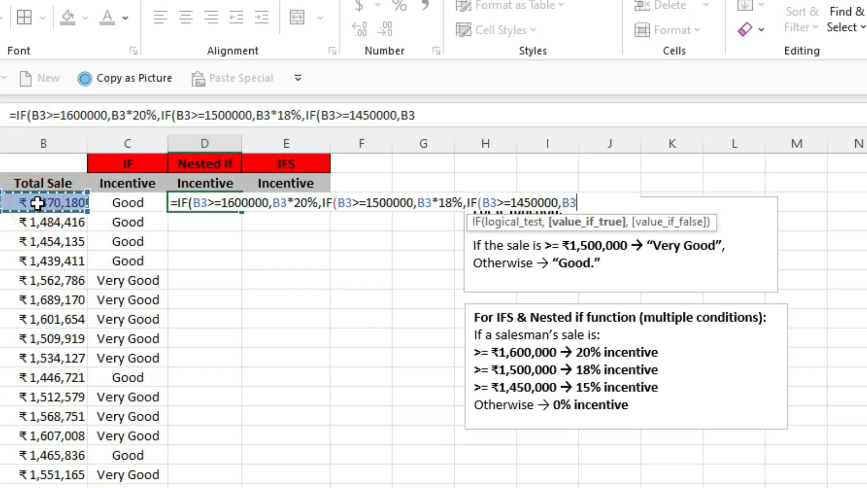
text(*)
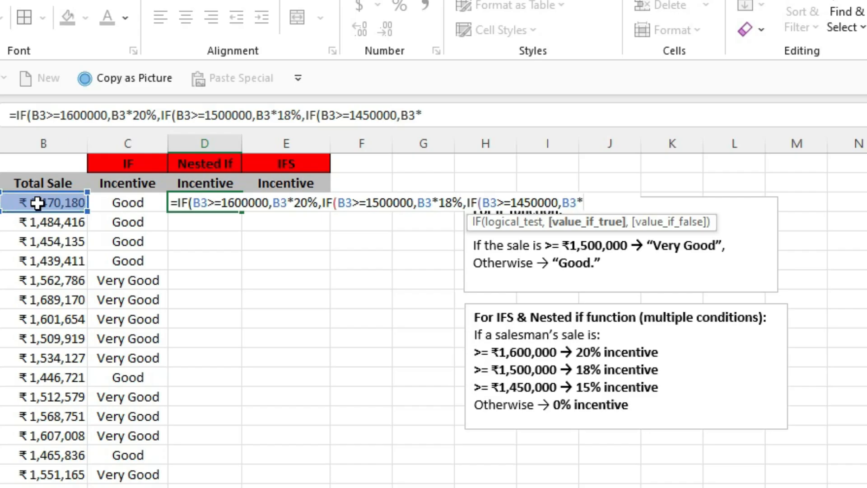
text(15%)
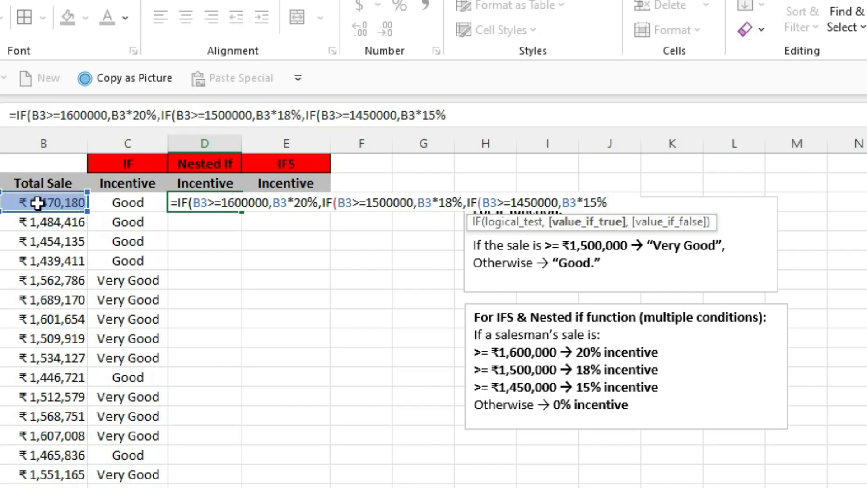
text(,)
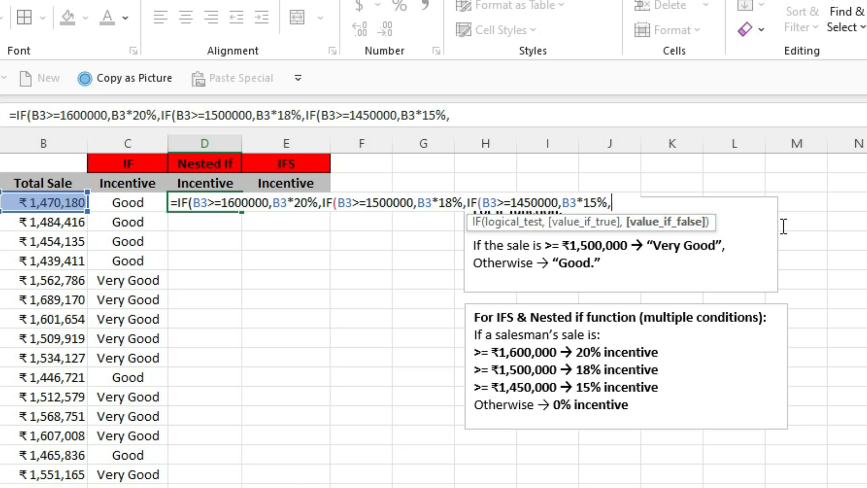
click(56, 203)
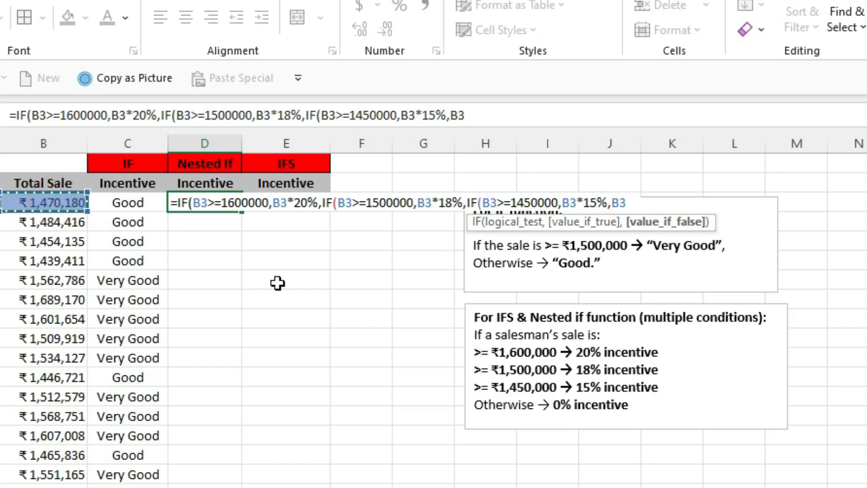
text(*)
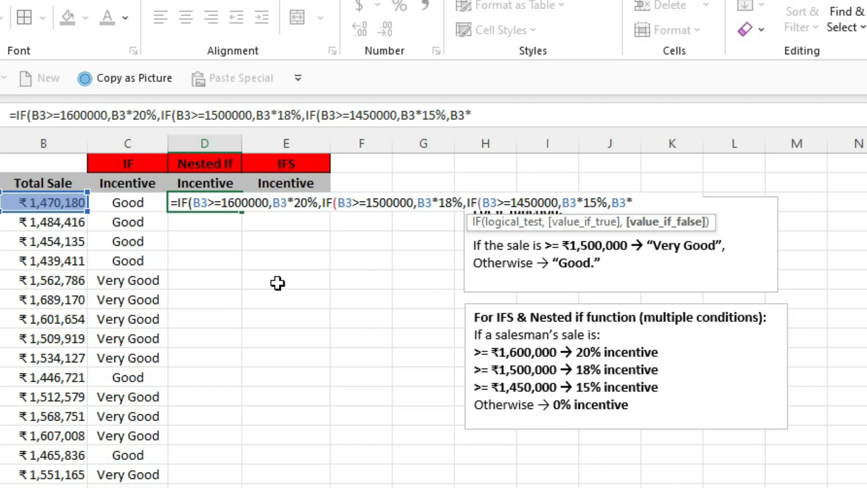
text(0%)
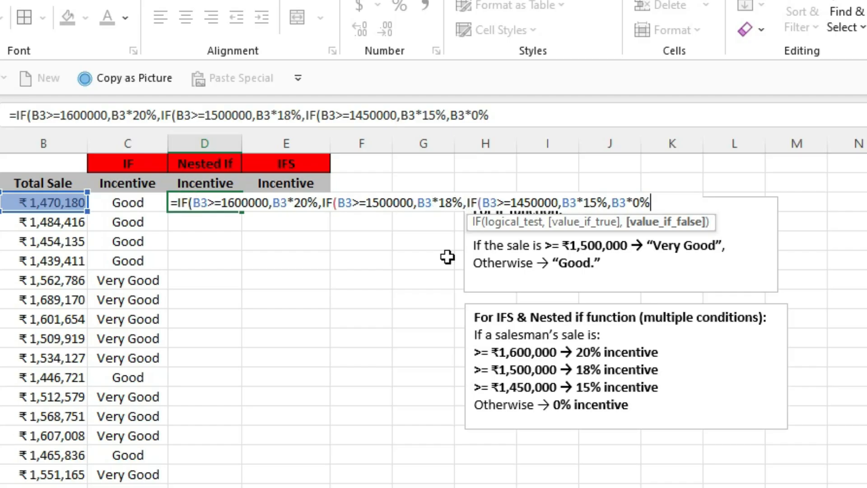
text())))
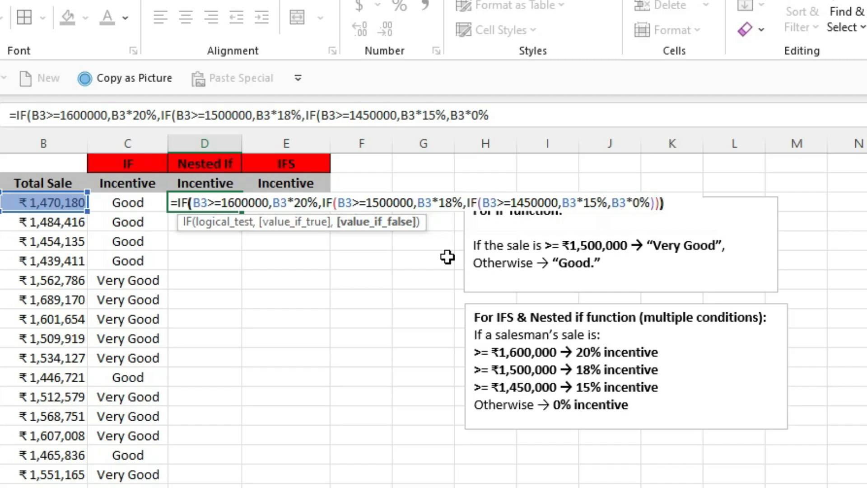
key(Return)
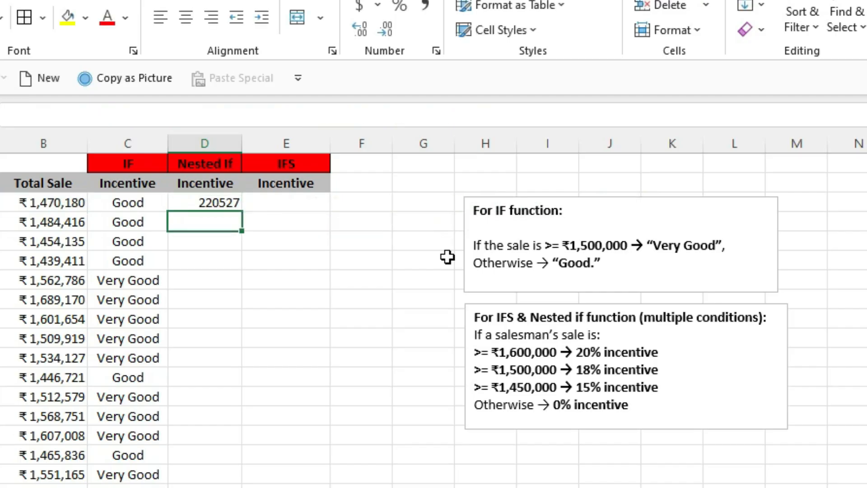
Fill the nested IF incentive formula in D3 down the column and check the copied formula in D6
key(Up)
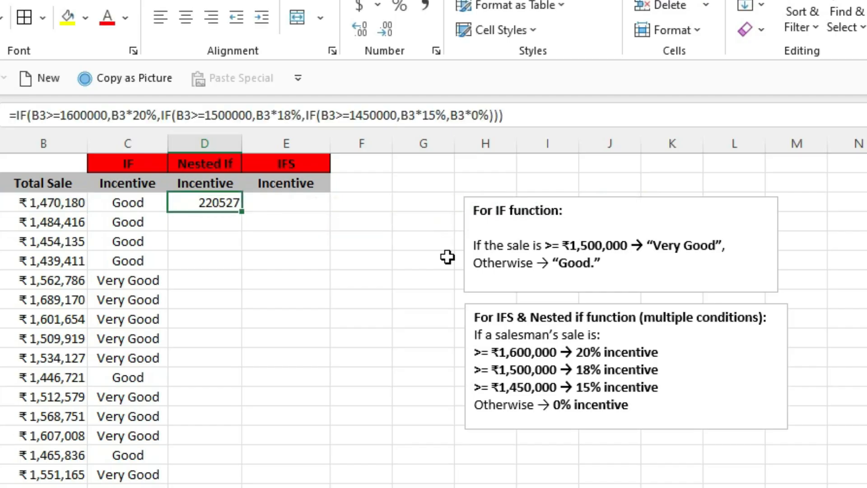
double_click(243, 213)
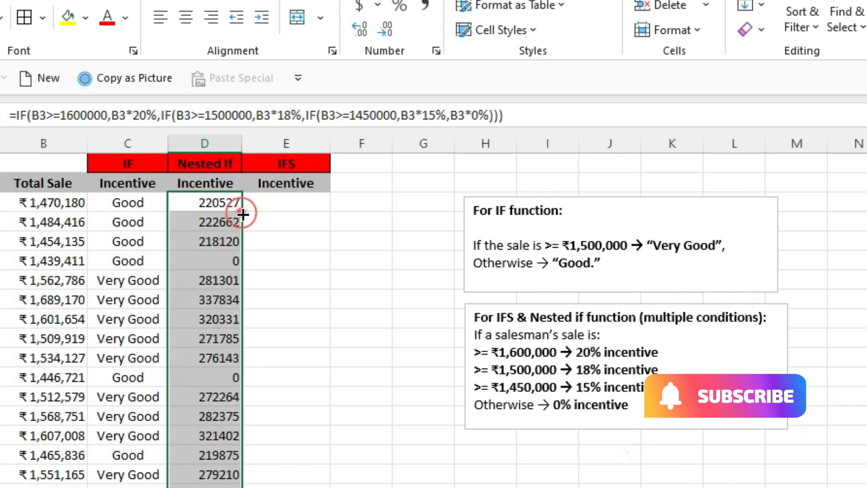
click(216, 262)
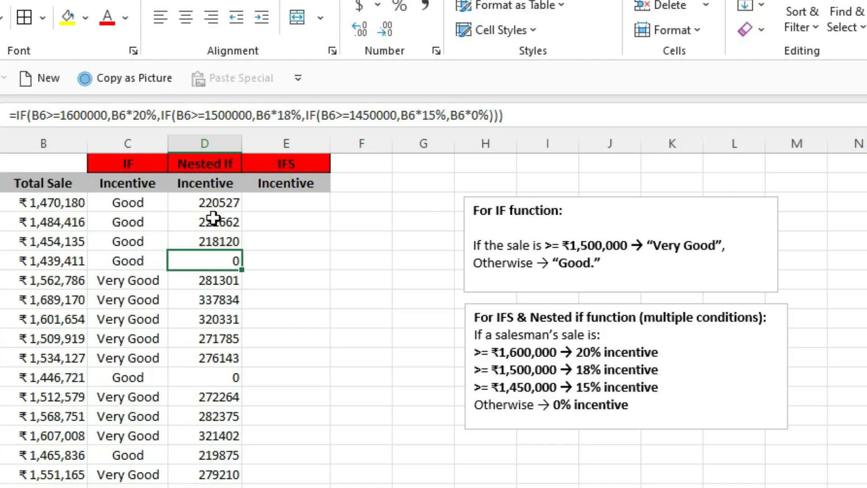
click(210, 203)
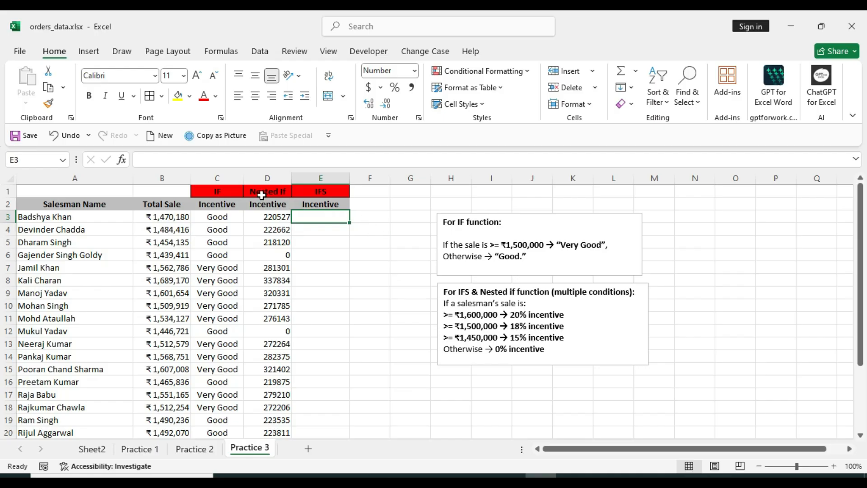
click(285, 220)
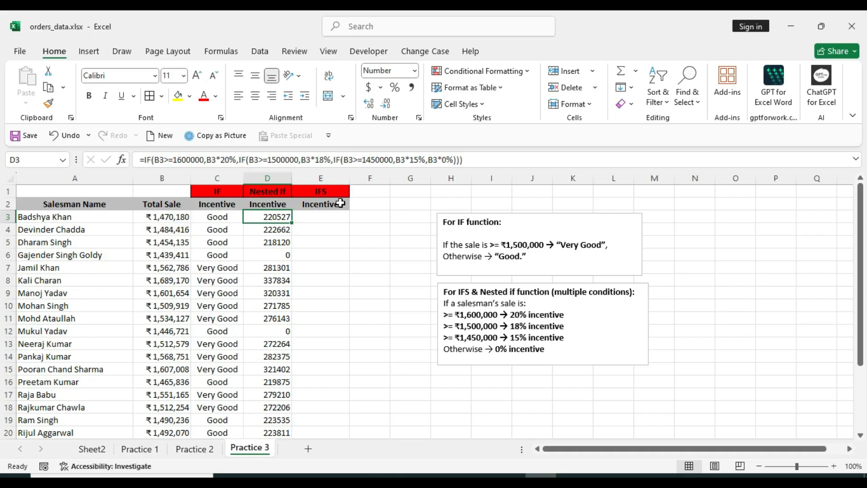
click(322, 218)
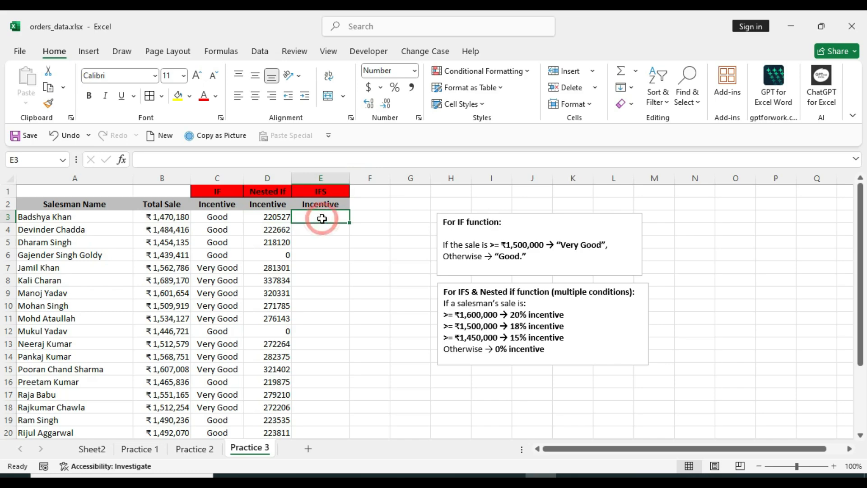
click(276, 219)
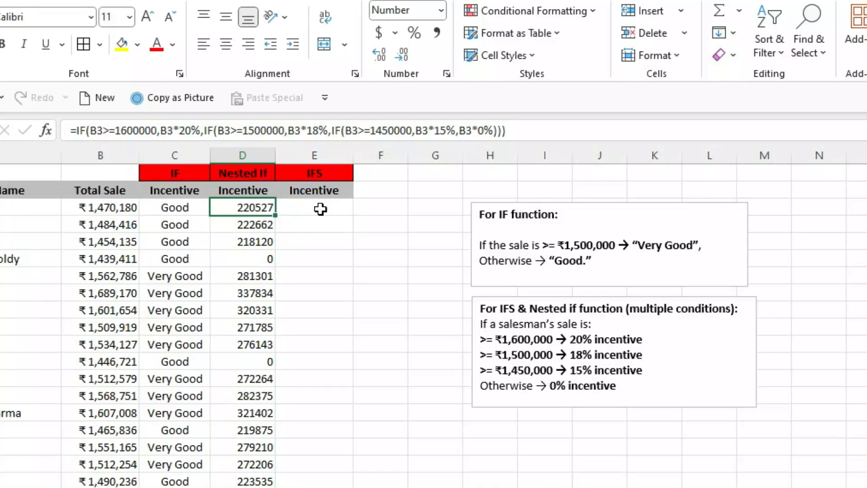
Start an IFS formula in E3 with the first logical test B3>=1600000 and move on to its value-if-true argument
click(326, 218)
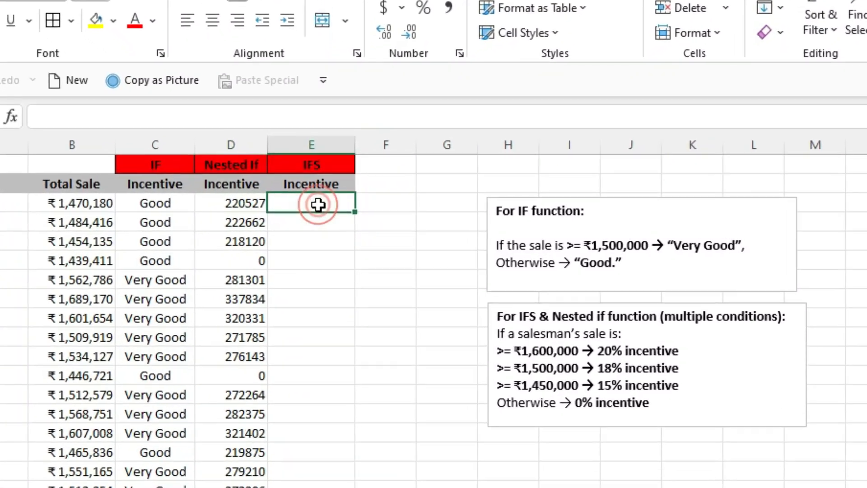
text(=)
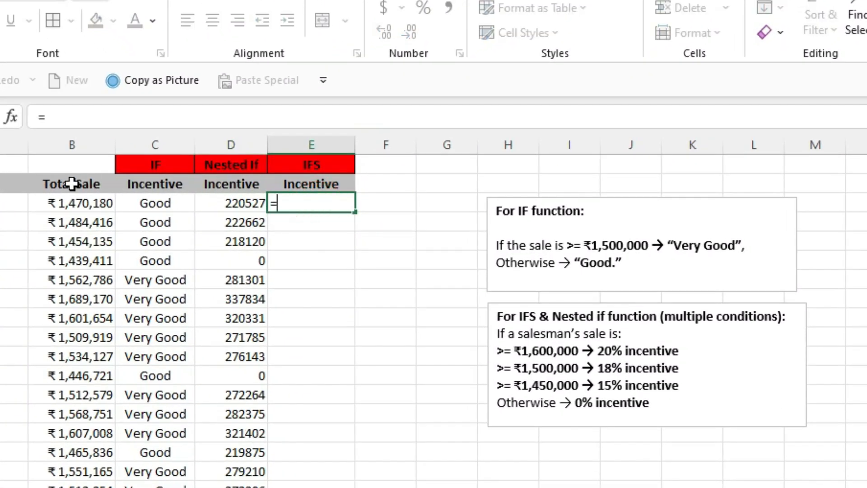
text(ifs)
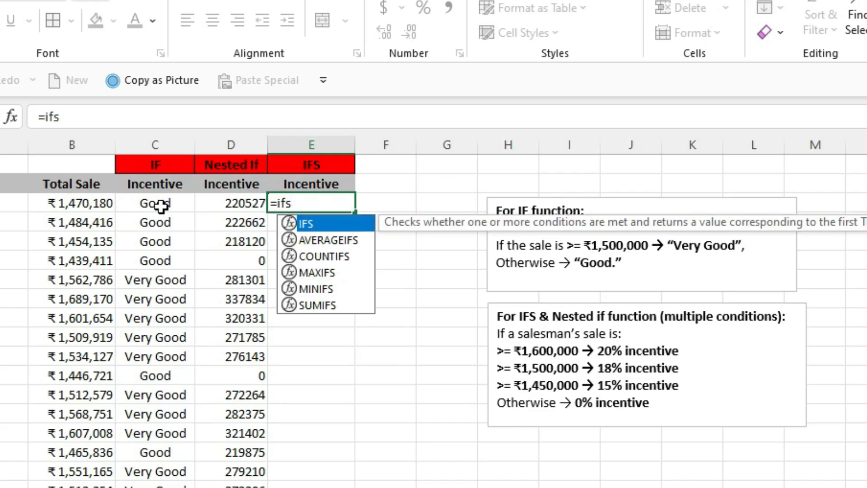
key(Tab)
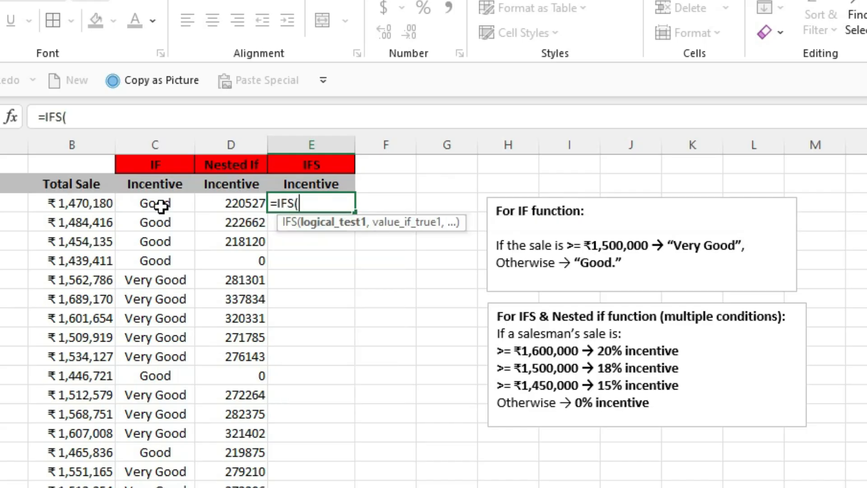
click(86, 202)
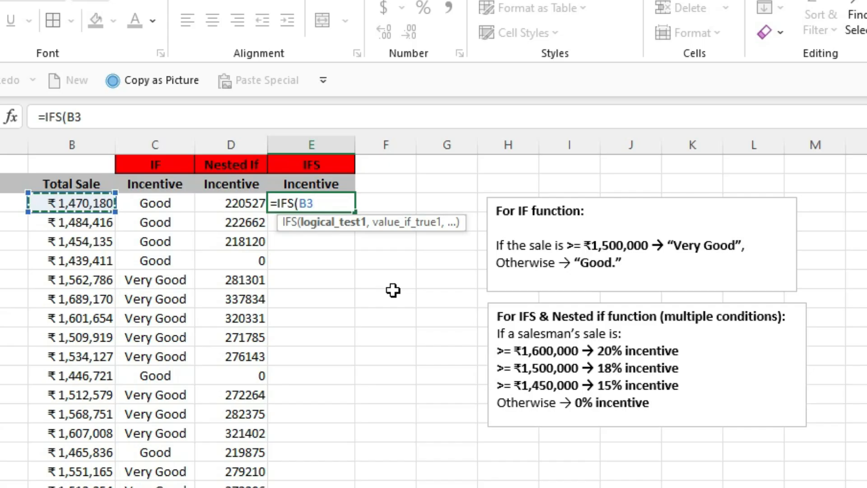
text(>)
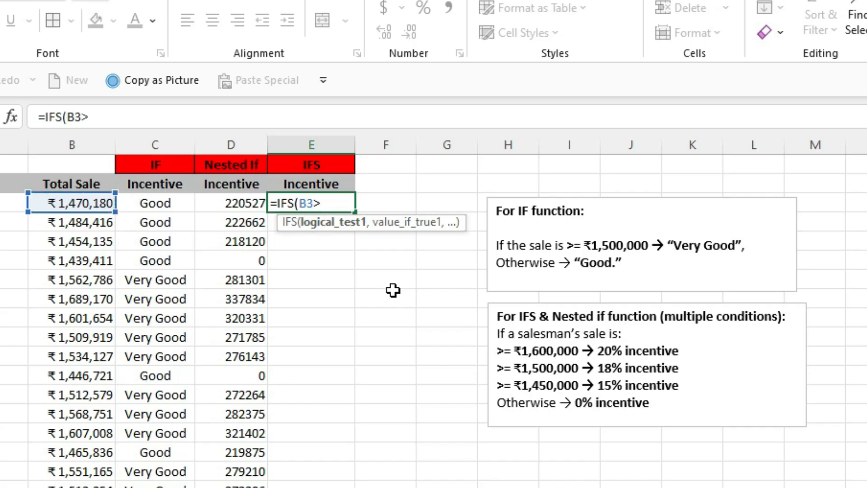
text(=)
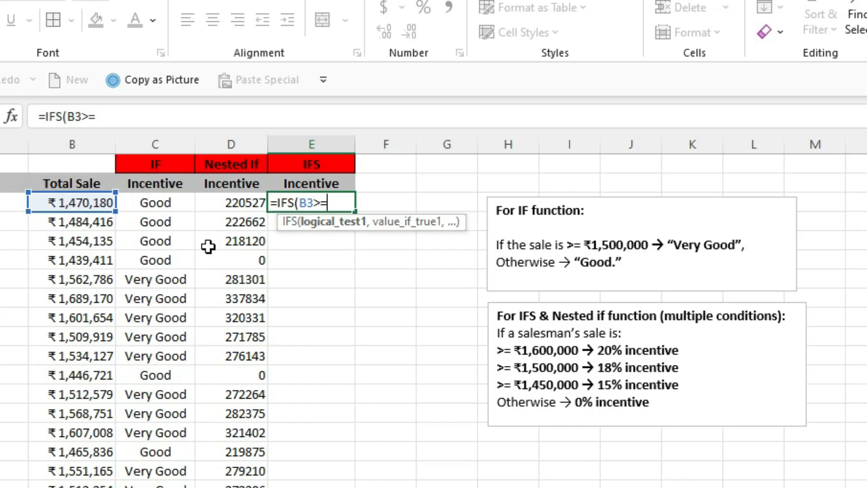
text(160000)
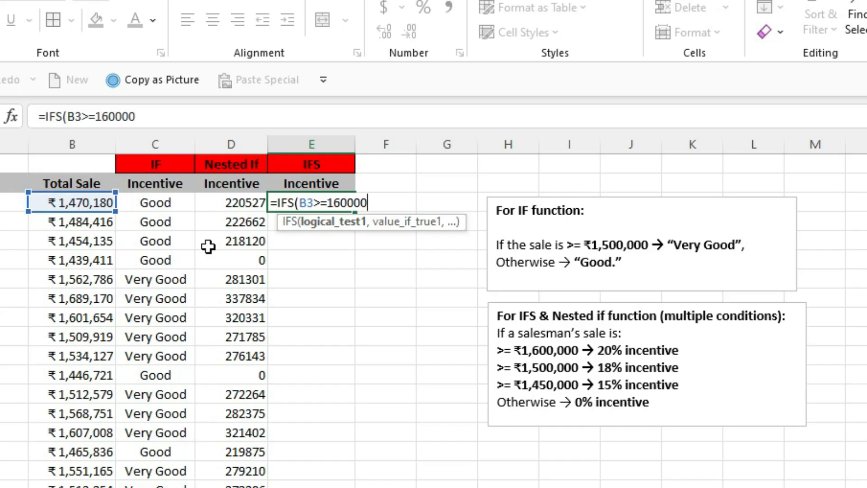
text(0,)
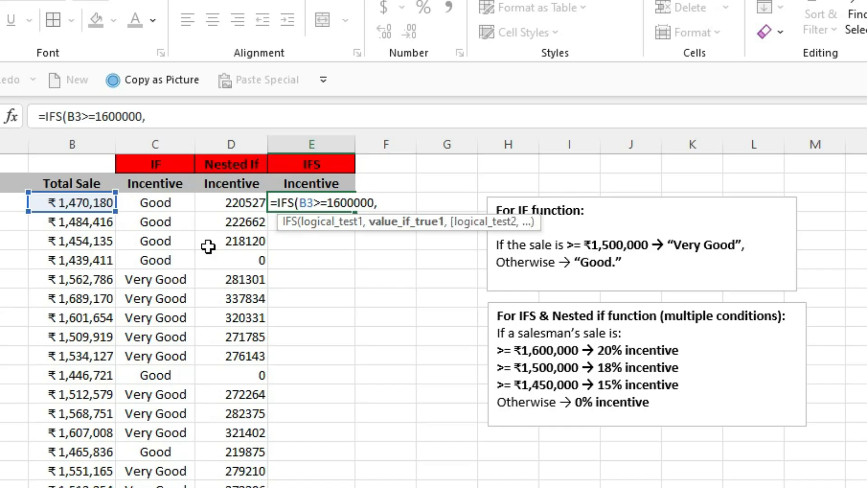
Enter B3*20% as the first value if true in the E3 formula and move on to the second logical test
click(91, 203)
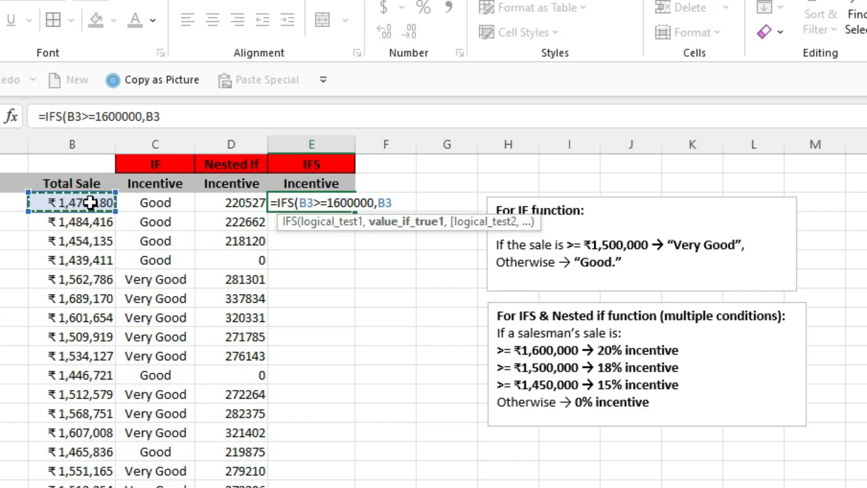
text(*20%)
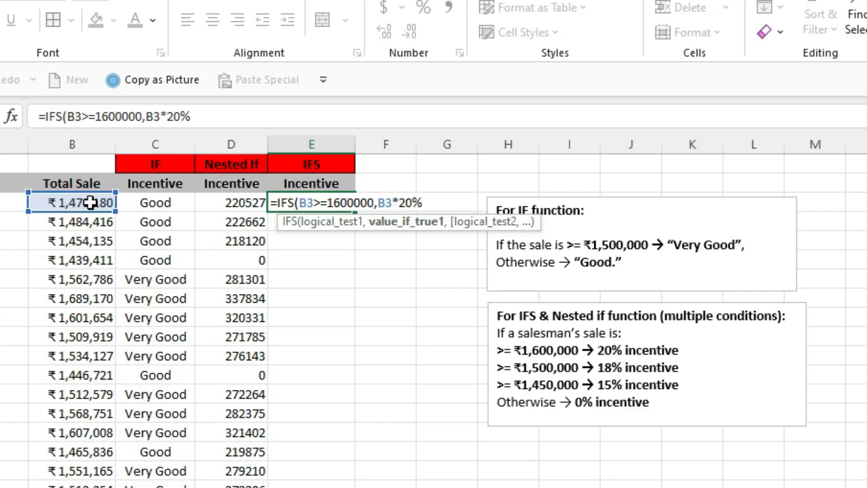
text(,)
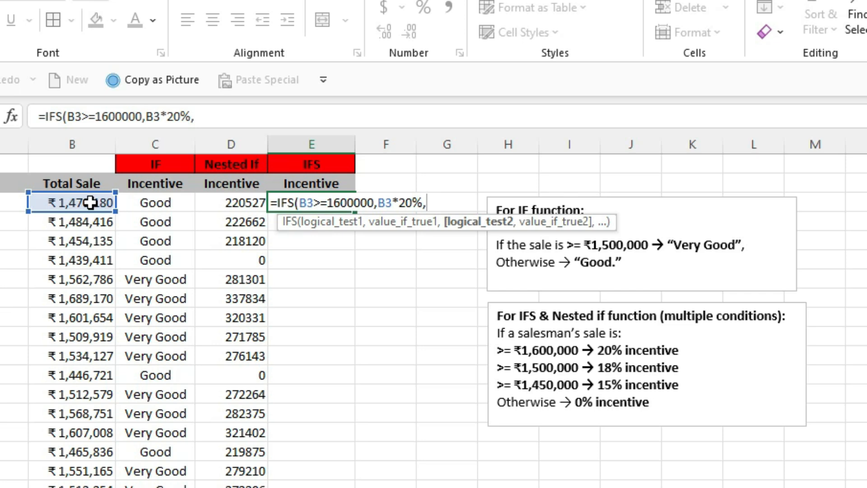
Add the second IFS condition B3>=1500000 with the value B3*18% and move on to the third logical test
click(90, 203)
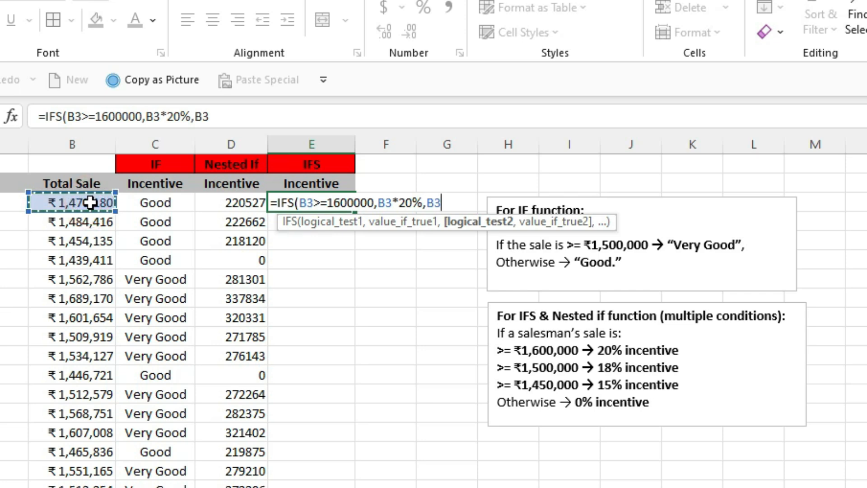
text(>=1500000)
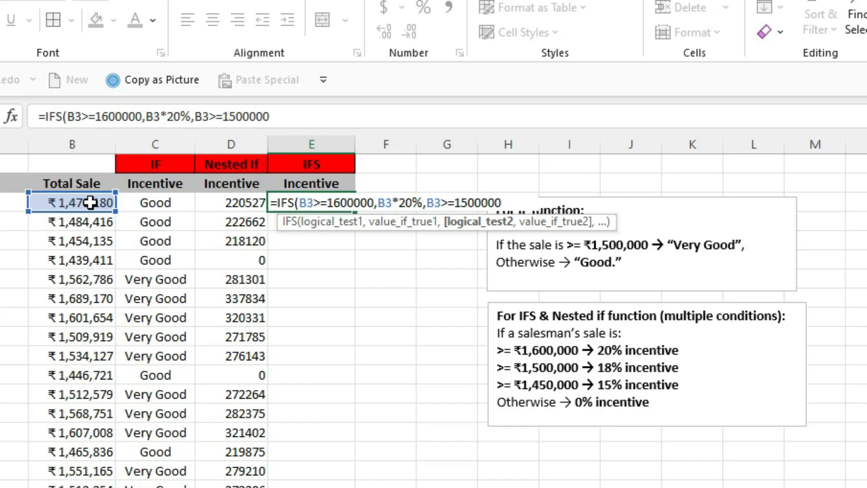
text(,)
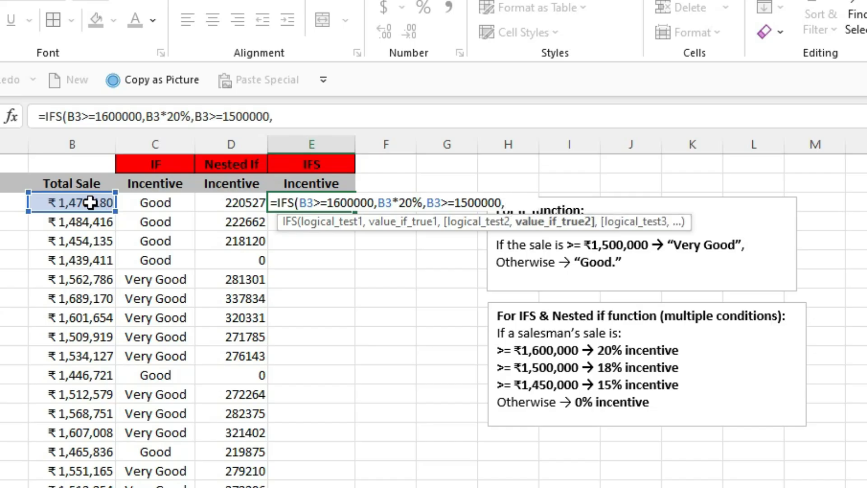
click(91, 203)
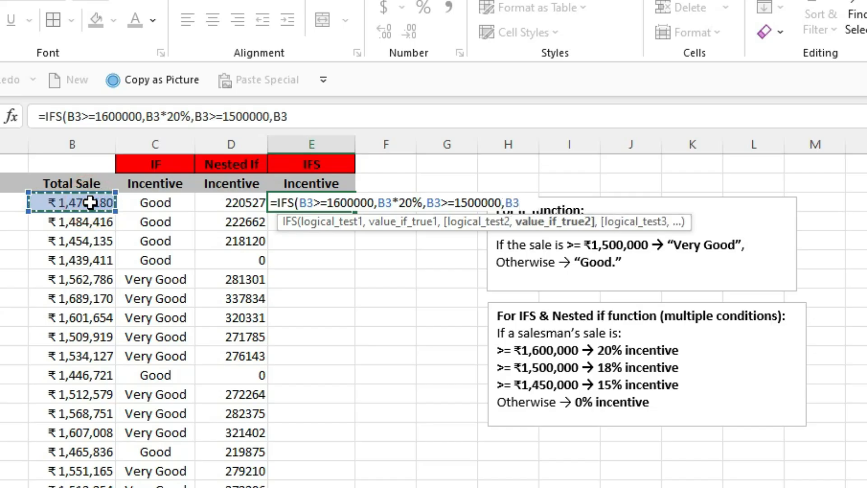
text(*18%)
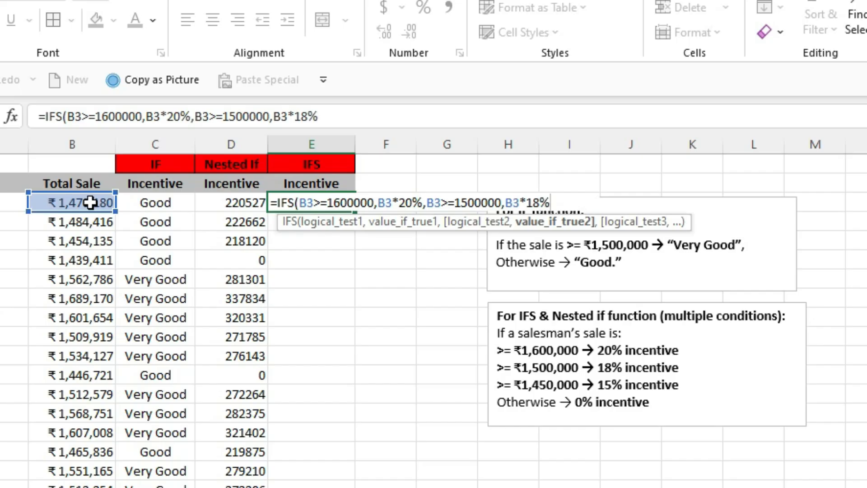
text(,)
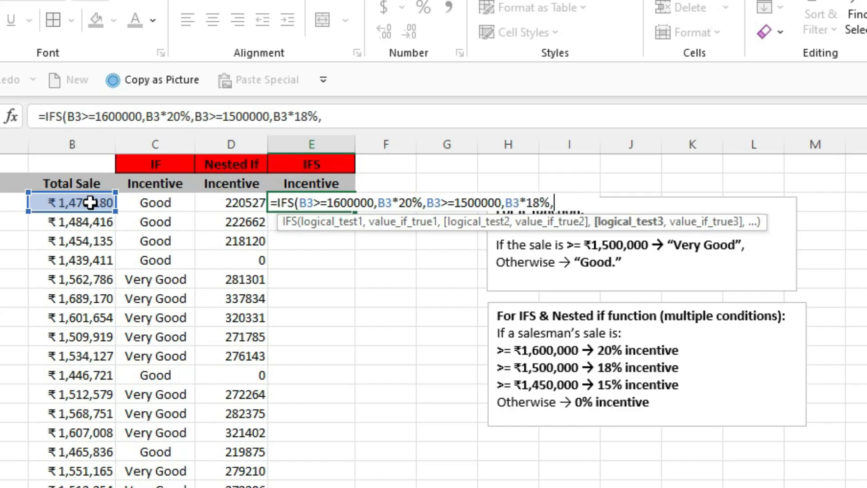
Add the third IFS condition B3>=1450000 with the value B3*15% to the E3 formula
click(90, 203)
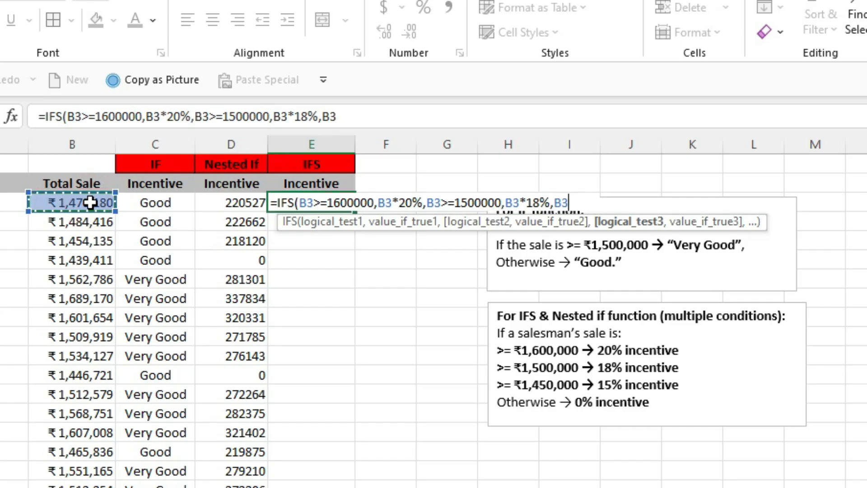
text(>=)
text(14)
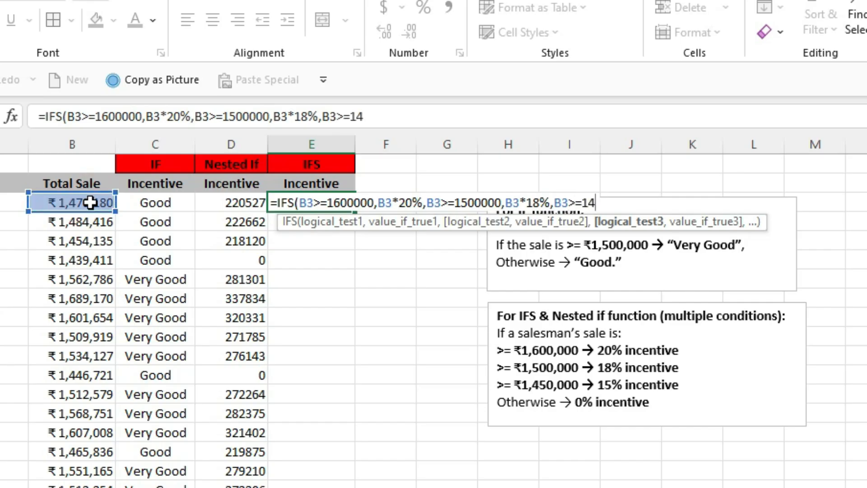
text(50000)
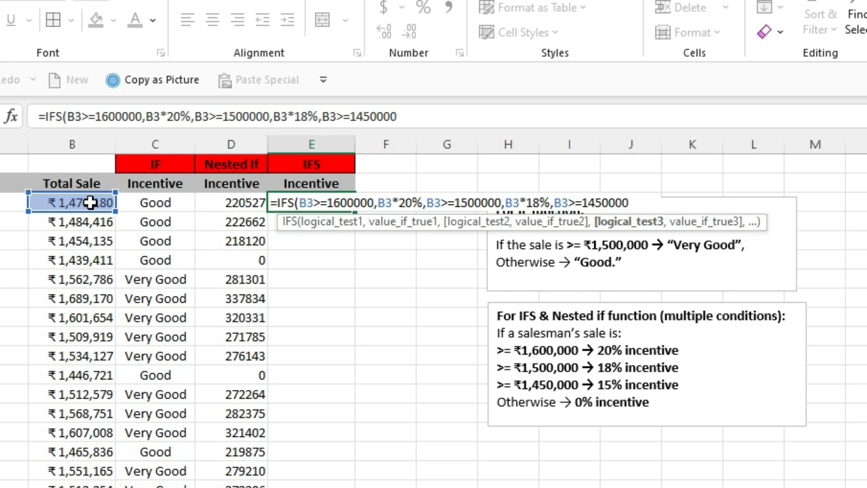
text(,)
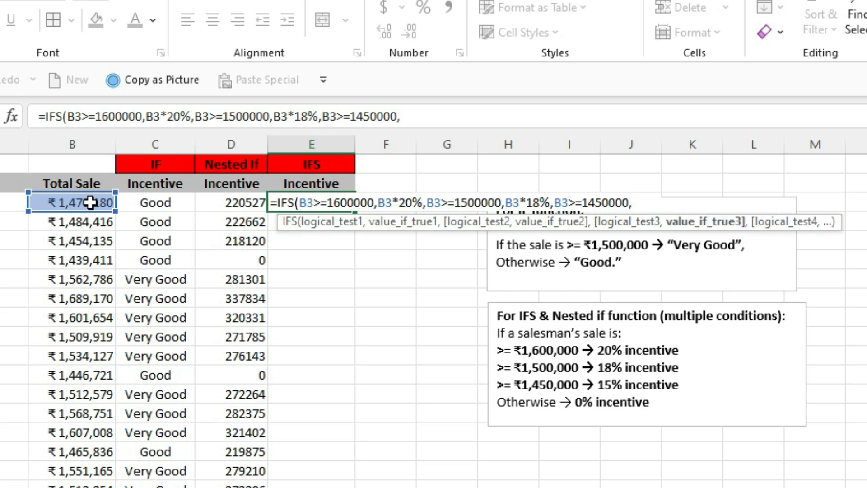
click(91, 203)
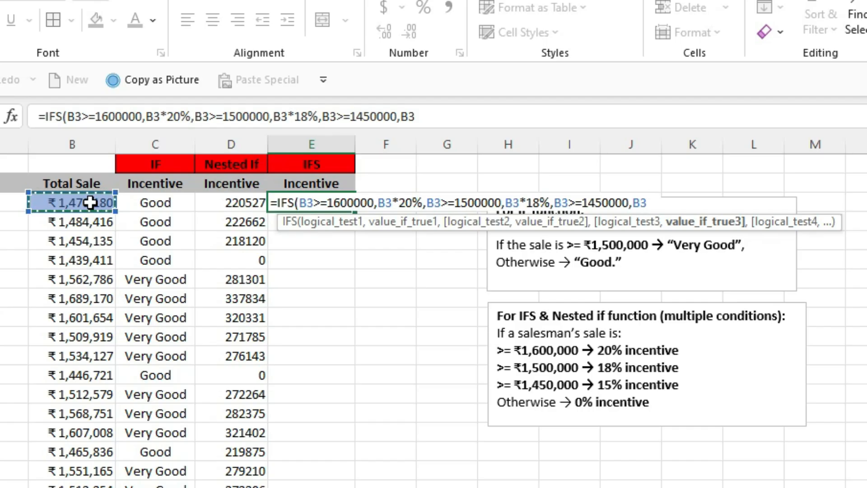
text(*15%)
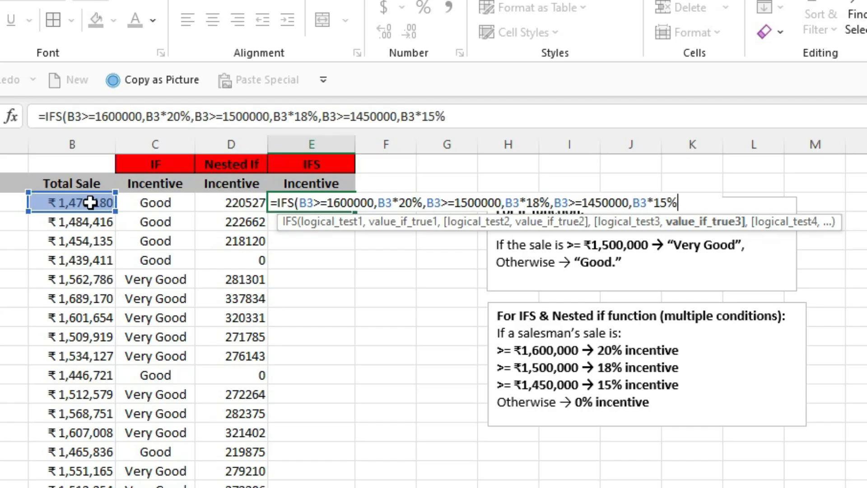
text(,)
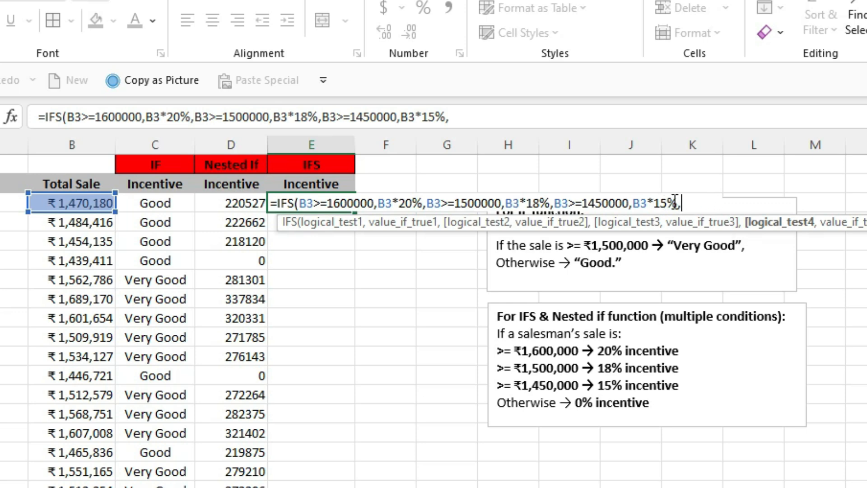
Add TRUE as the fourth logical test in the E3 formula and move on to its value-if-true argument
text(true)
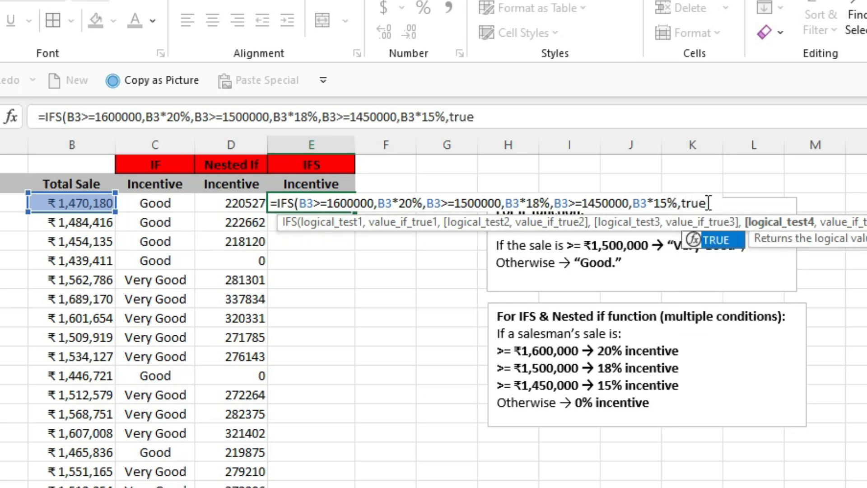
key(Tab)
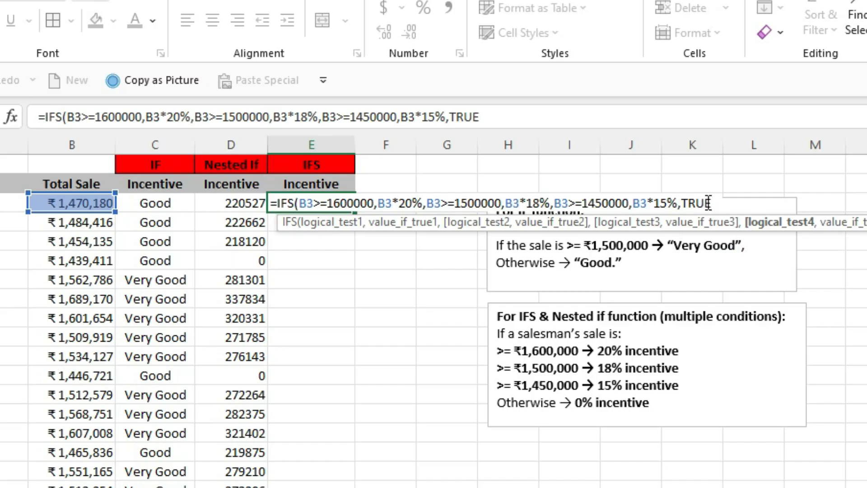
text(,)
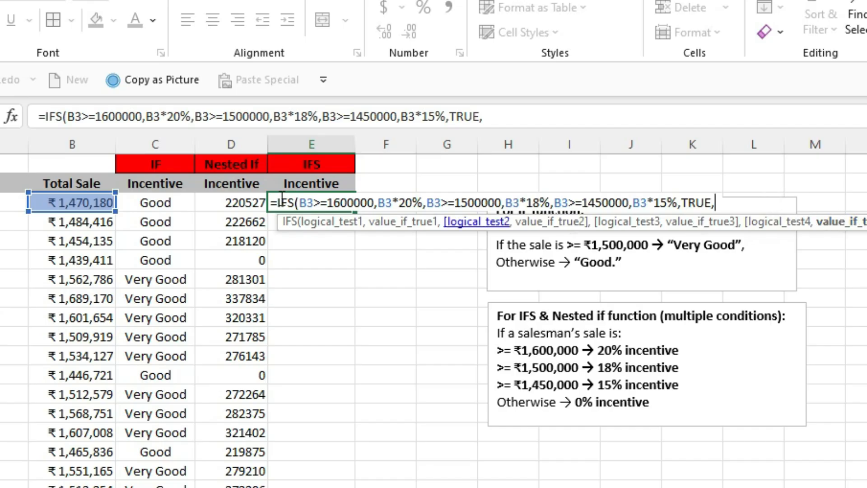
Complete the E3 IFS formula with B3*0% as the value for the TRUE condition and commit it
click(89, 203)
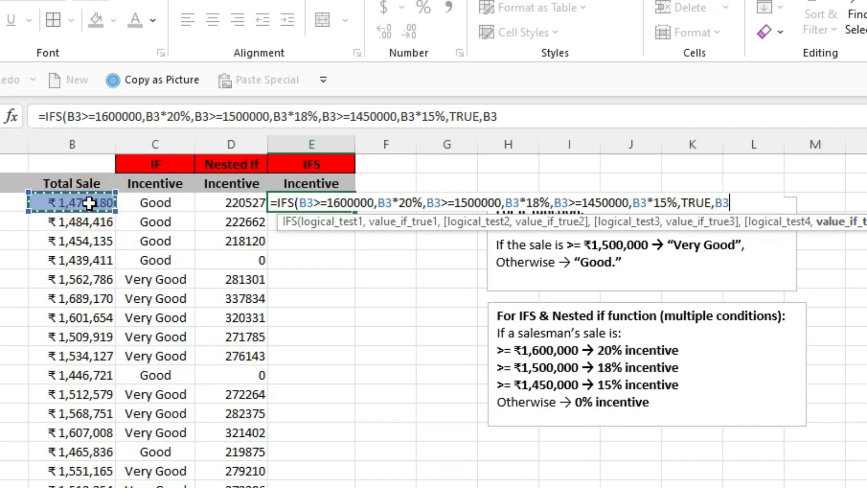
text(*)
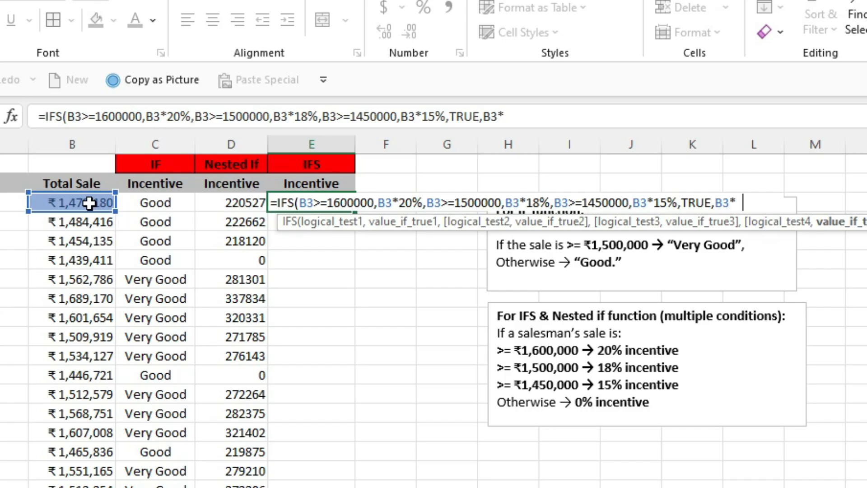
text(0%))
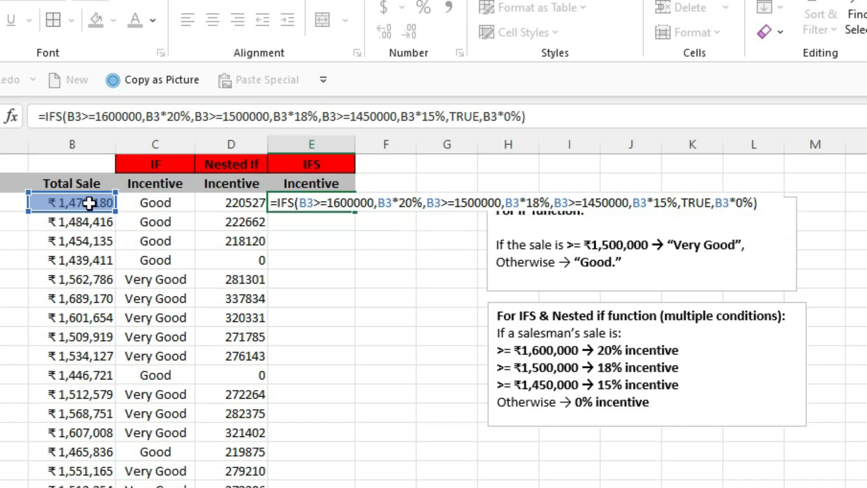
key(Return)
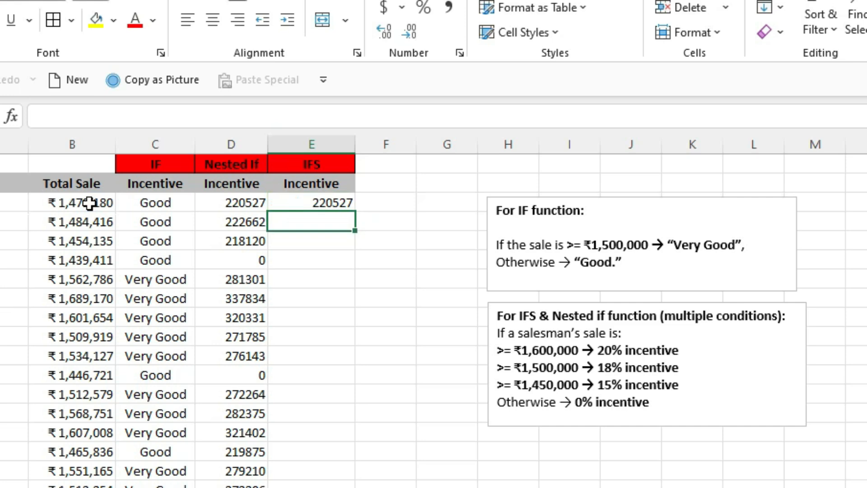
Fill the E3 formula down the IFS Incentive column, and compare the nested IF formula in D3 with the IFS formula in E3
click(327, 202)
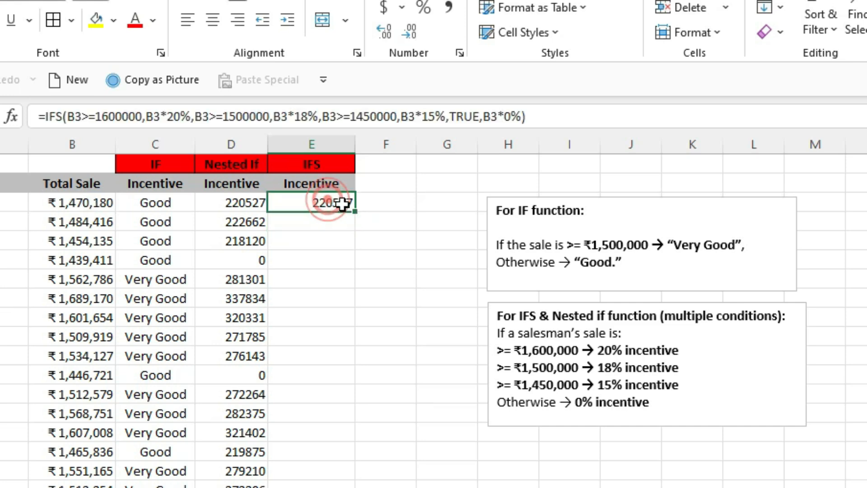
double_click(355, 211)
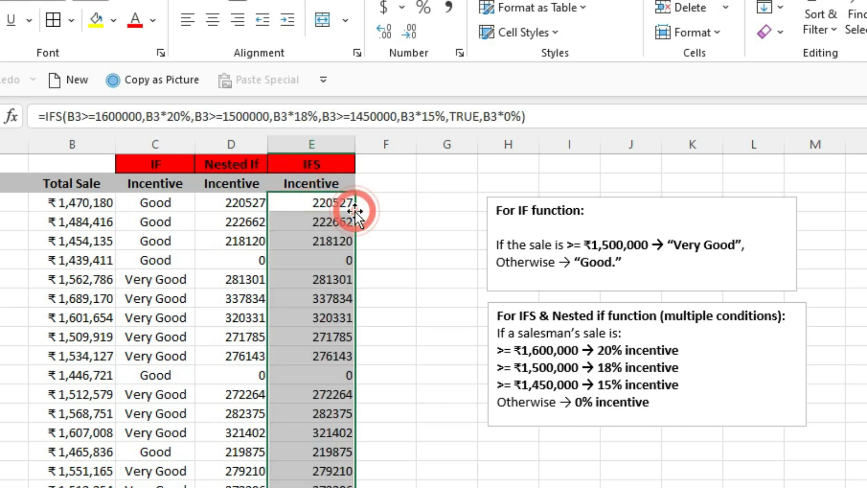
click(387, 243)
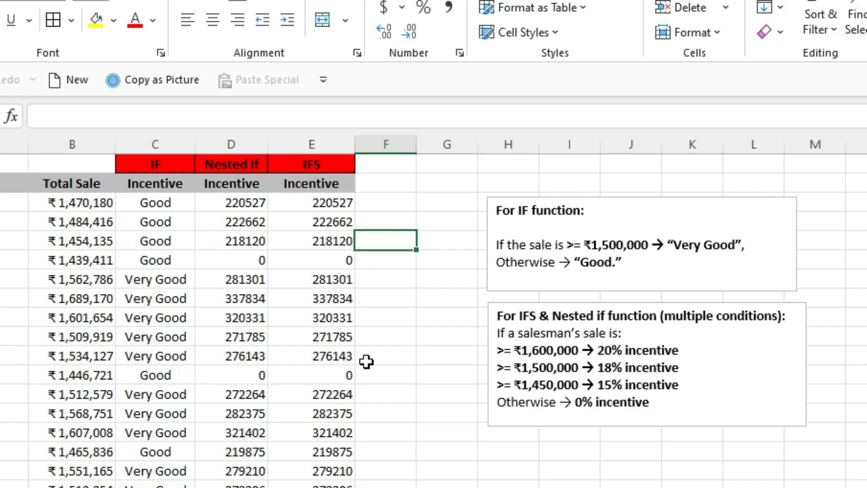
click(234, 207)
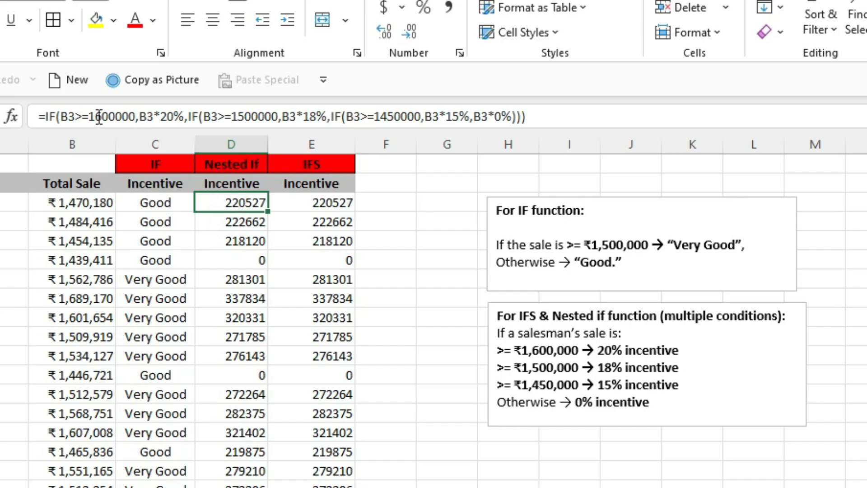
click(336, 203)
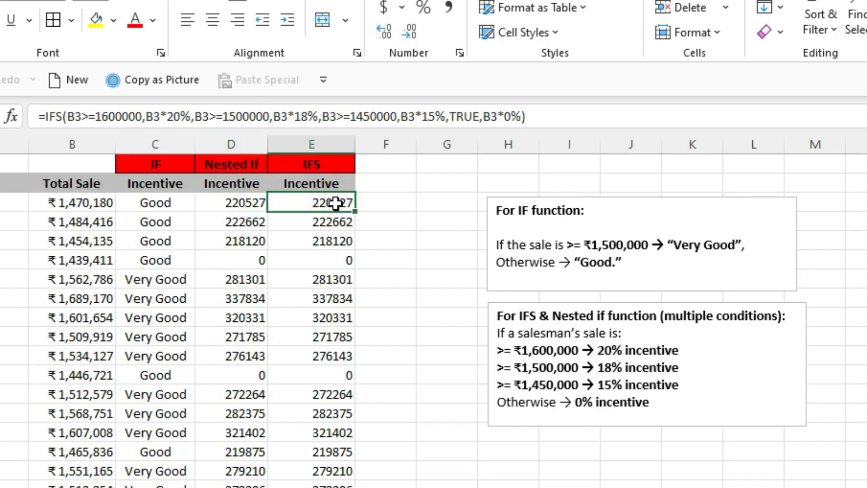